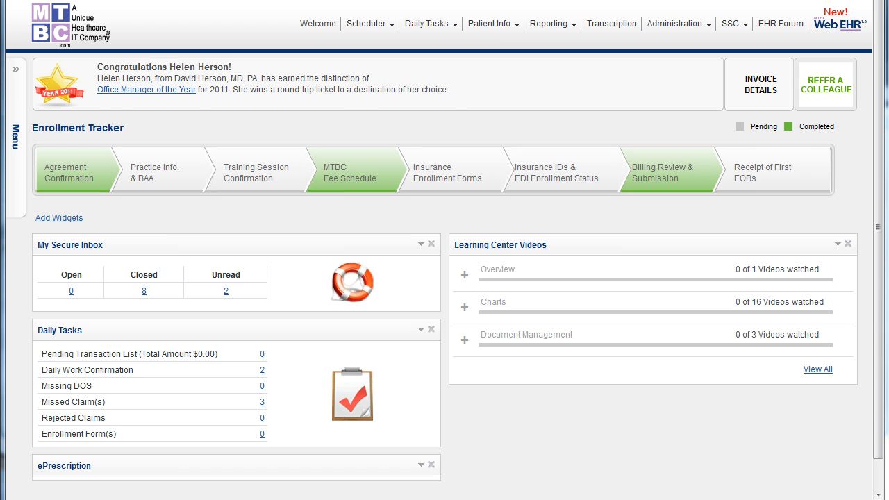
# Open the patient search in Web EHR and search for patients whose last name contains "a".
pyautogui.click(835, 27)
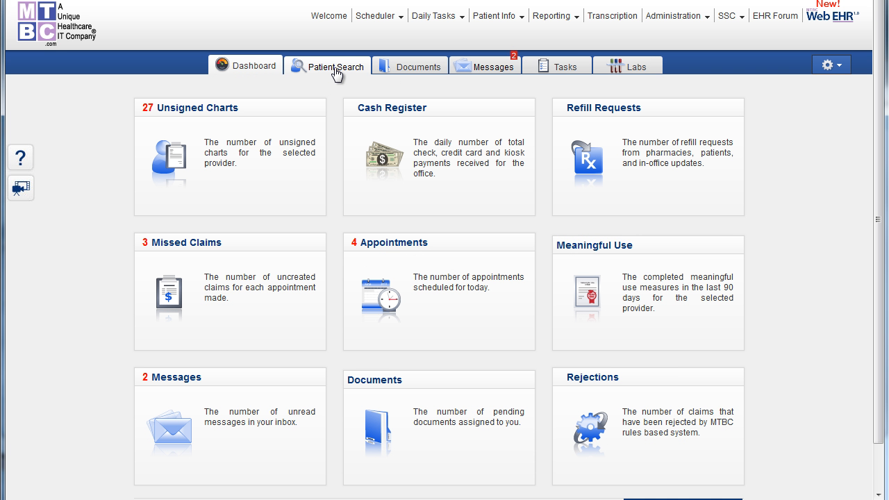
pyautogui.click(334, 70)
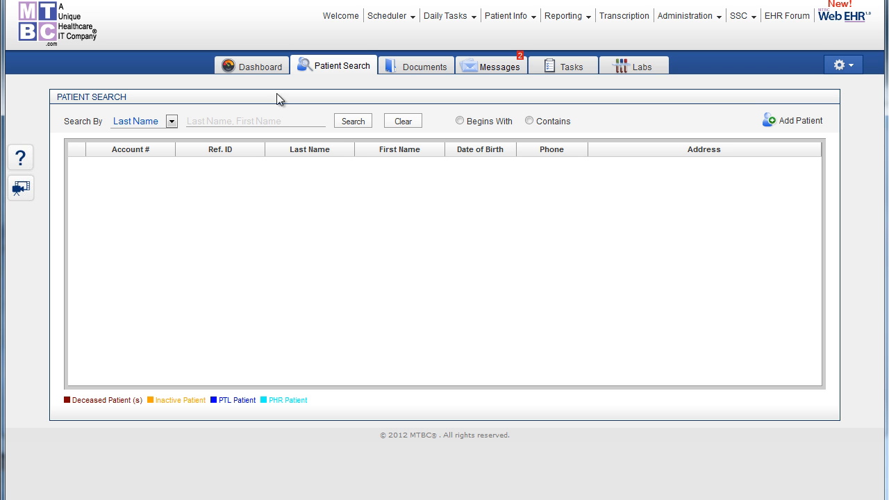
pyautogui.click(172, 122)
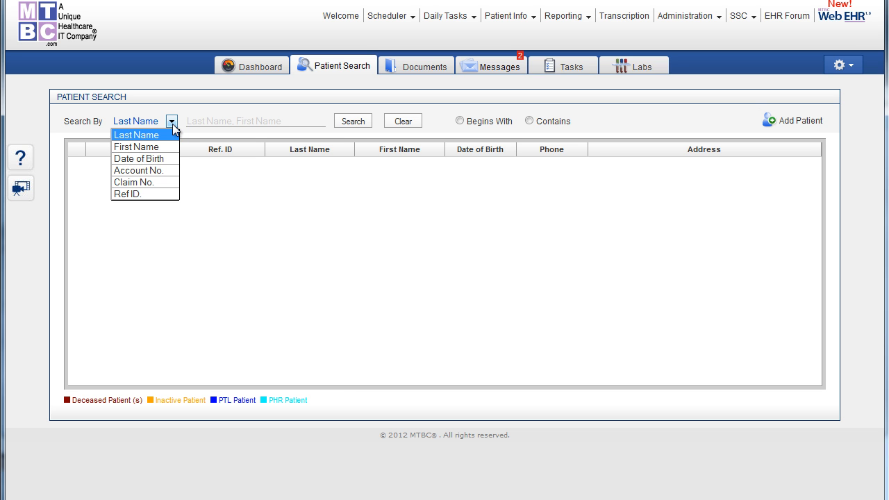
pyautogui.click(172, 123)
pyautogui.click(195, 122)
pyautogui.write('a')
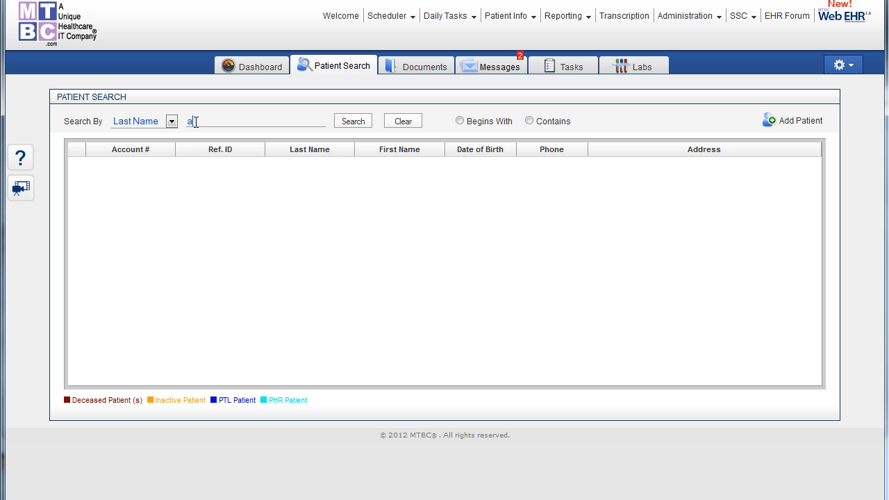
pyautogui.click(529, 122)
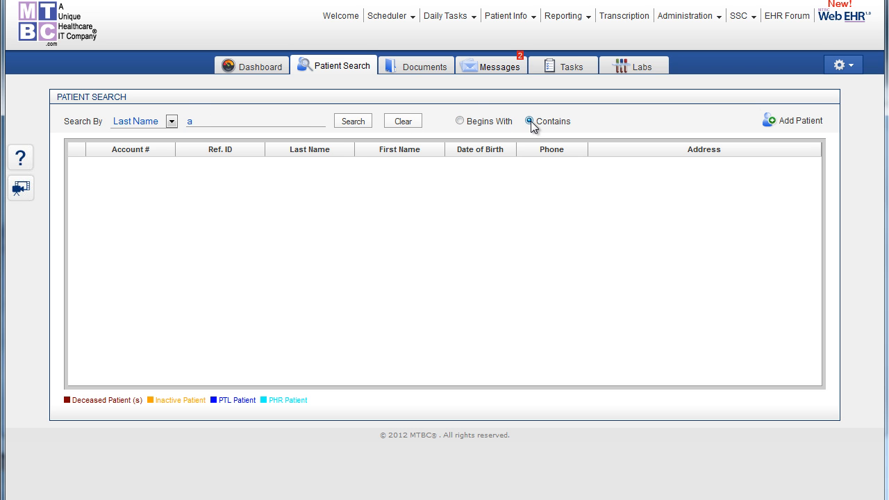
pyautogui.click(353, 126)
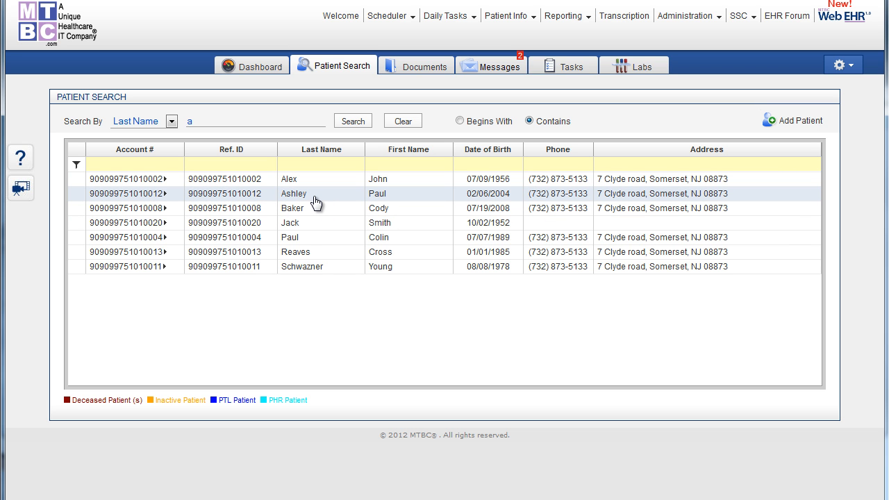
# Create a new patient record with the patient's last name, first name, middle initial and date of birth.
pyautogui.click(775, 125)
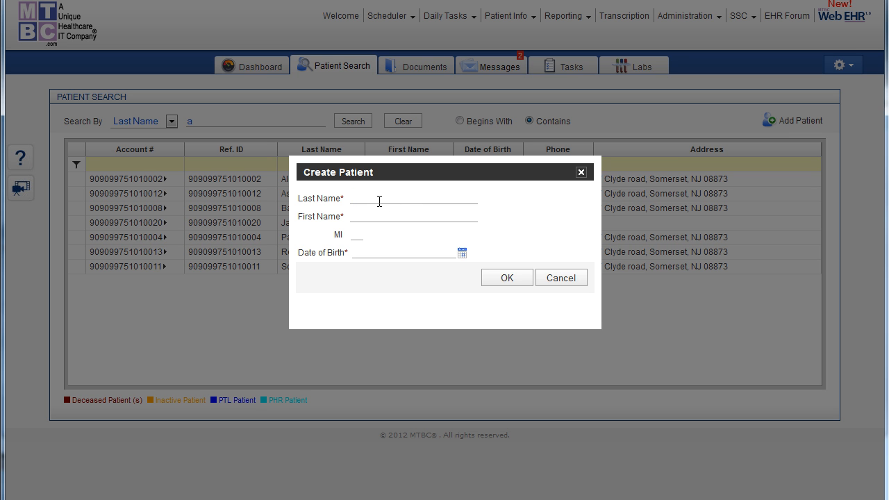
pyautogui.press('Tab')
pyautogui.press('Tab')
pyautogui.write('A')
pyautogui.press('Tab')
pyautogui.write('10/09/2012')
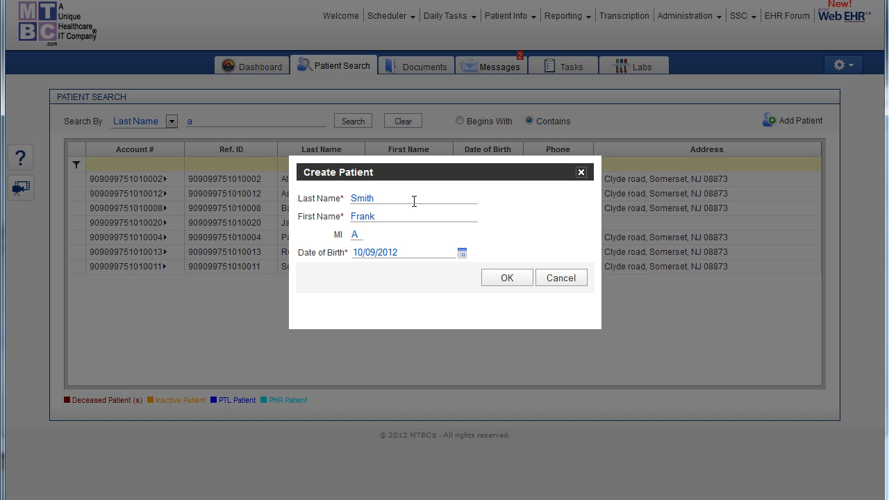
pyautogui.press('BackSpace')
pyautogui.write('1')
pyautogui.click(504, 279)
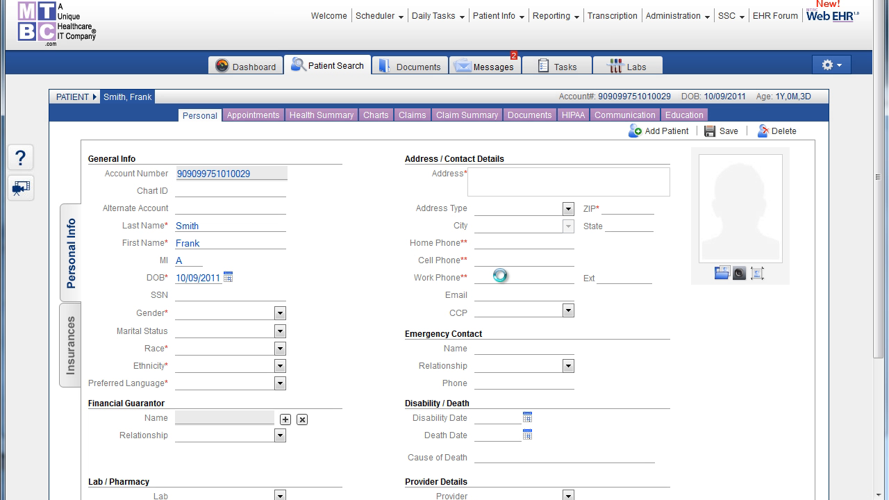
# Review the ethnicity choices in the patient's general information and leave the field blank.
pyautogui.moveTo(882, 195); pyautogui.dragTo(880, 287)
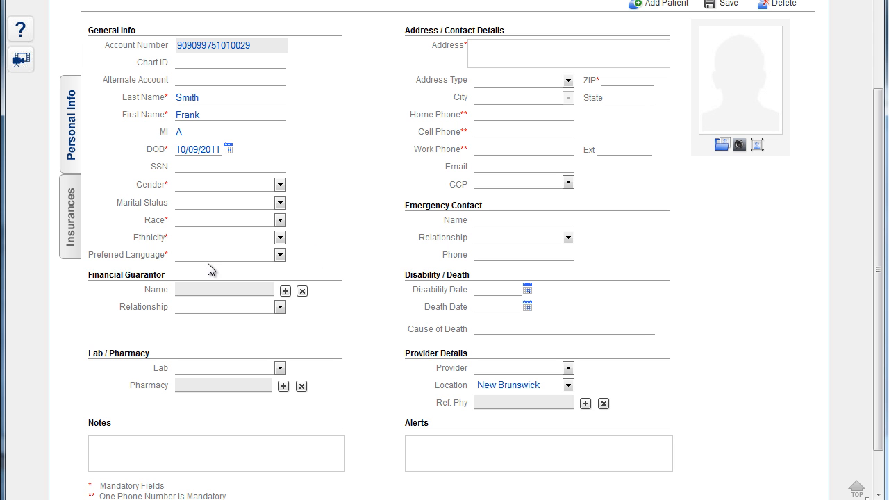
pyautogui.click(280, 238)
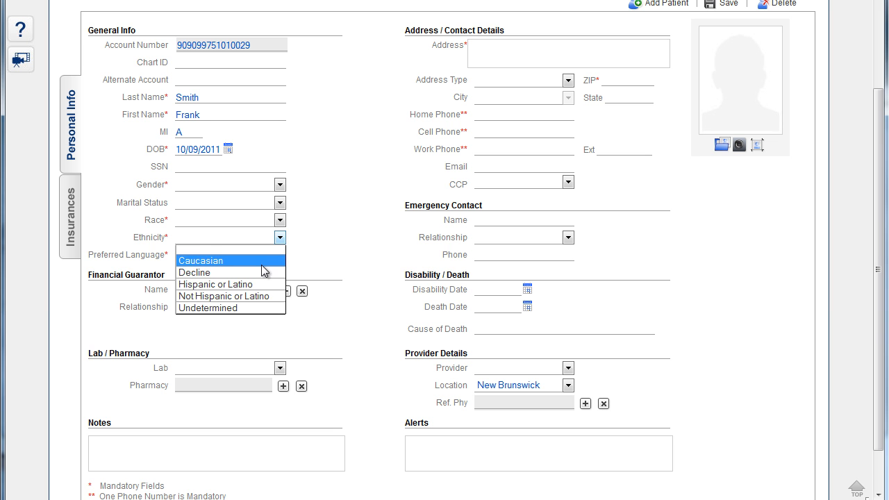
pyautogui.click(244, 251)
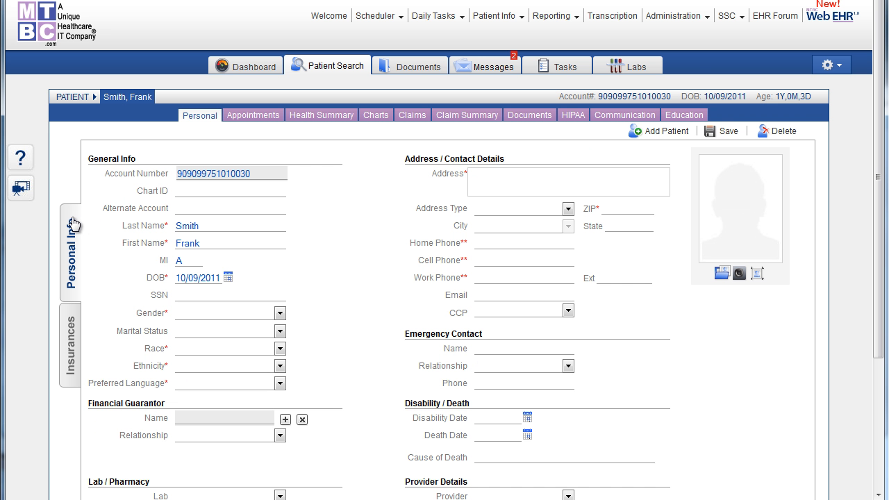
# Look up a primary insurance for the patient by searching all insurances for "BCBS".
pyautogui.click(76, 342)
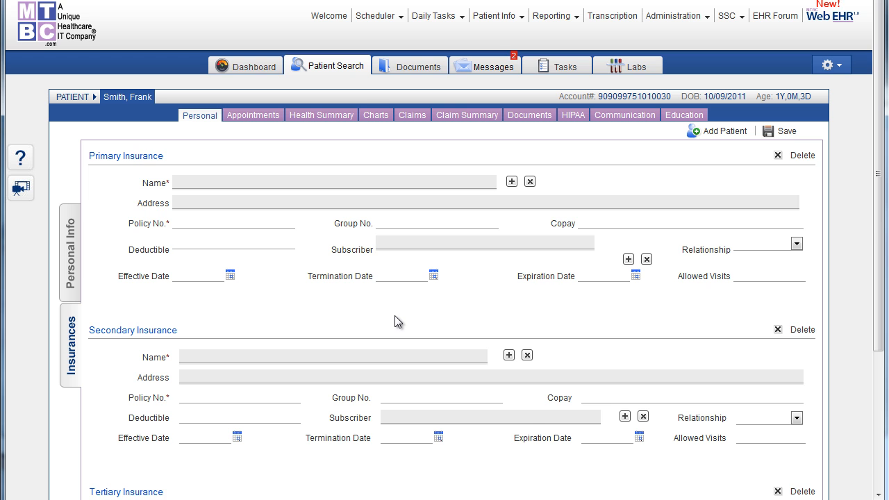
pyautogui.scroll(-2, 394, 321)
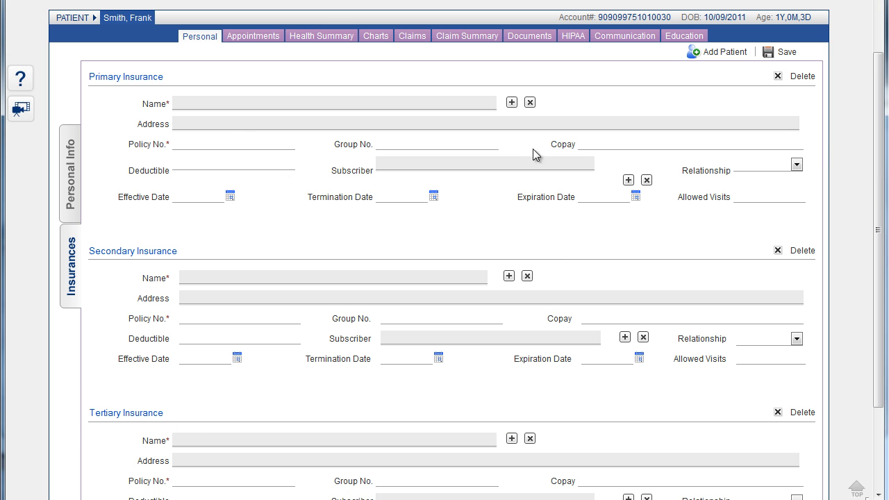
pyautogui.click(512, 103)
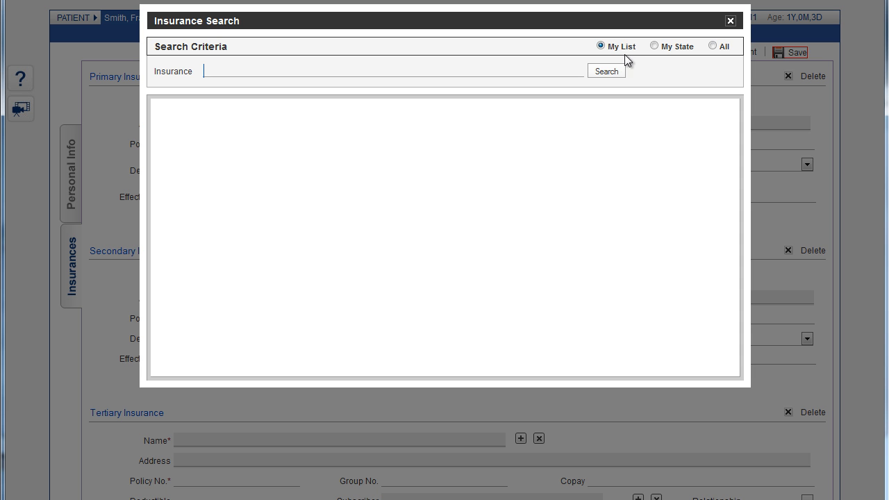
pyautogui.click(712, 46)
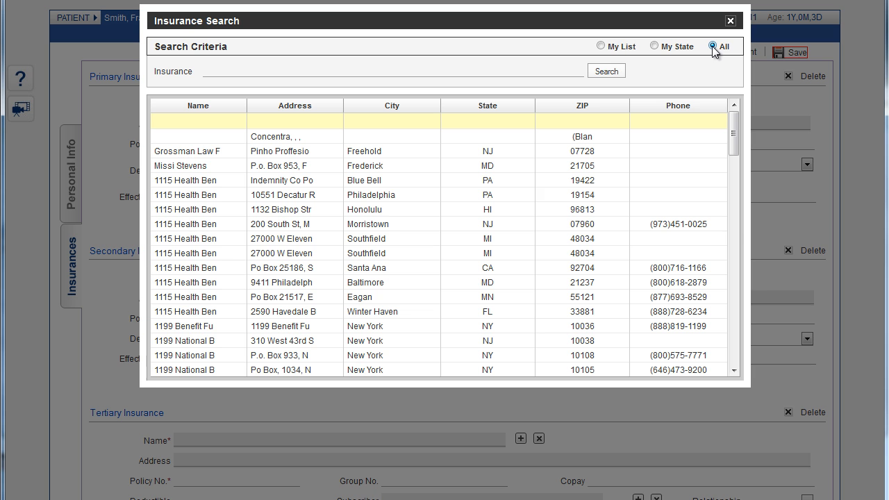
pyautogui.click(398, 74)
pyautogui.write('BCBV')
pyautogui.press('BackSpace')
pyautogui.write('S')
pyautogui.click(606, 72)
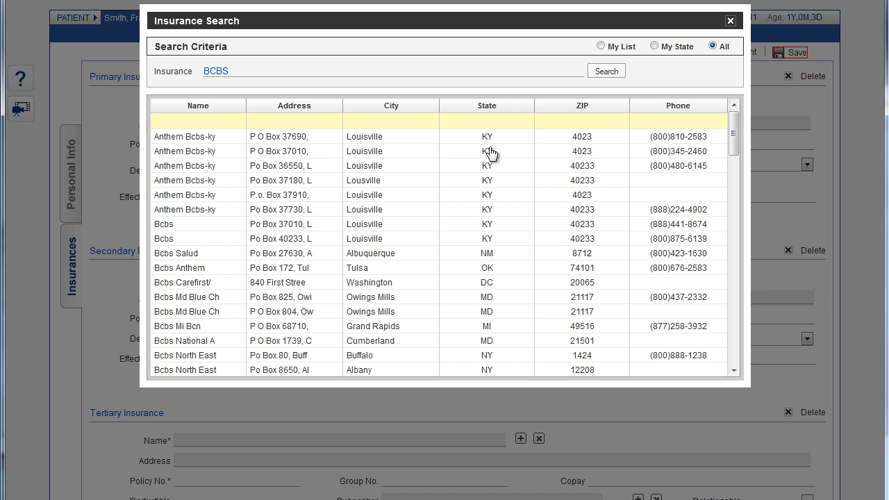
# Narrow the BCBS search to My State and ZIP 07101, and assign the first BCBS-NJ entry as primary insurance.
pyautogui.click(654, 47)
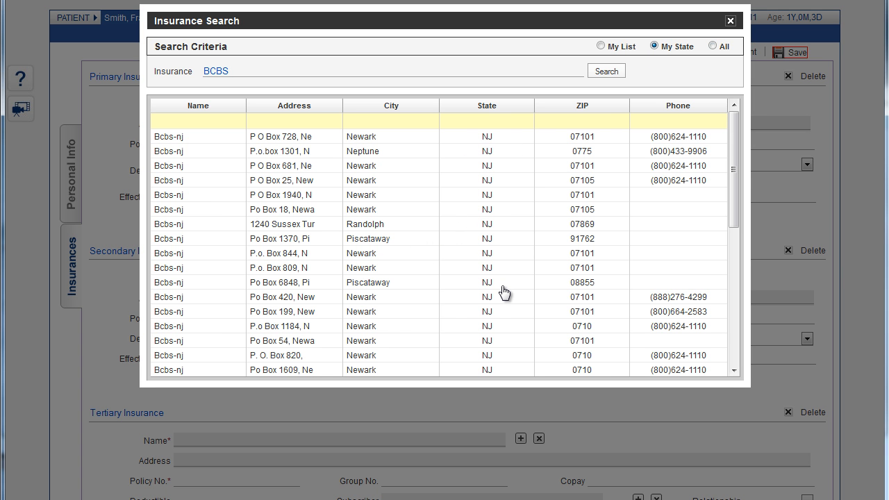
pyautogui.click(532, 119)
pyautogui.write('07')
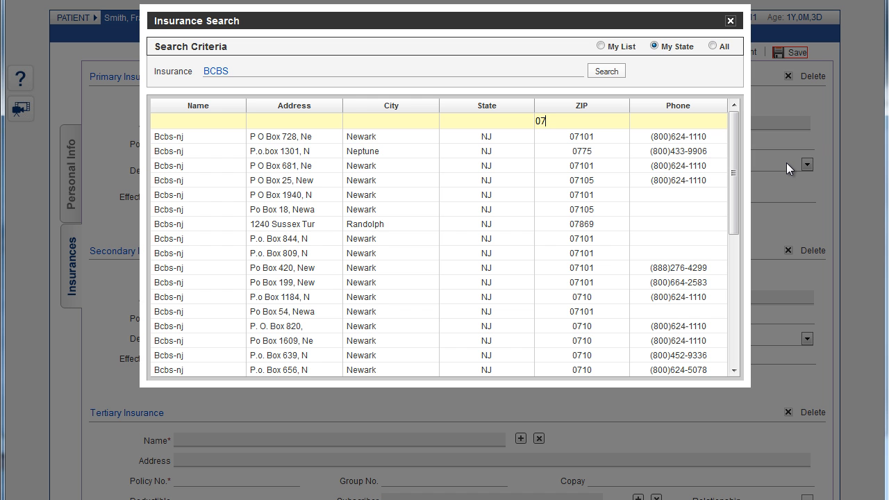
pyautogui.write('101')
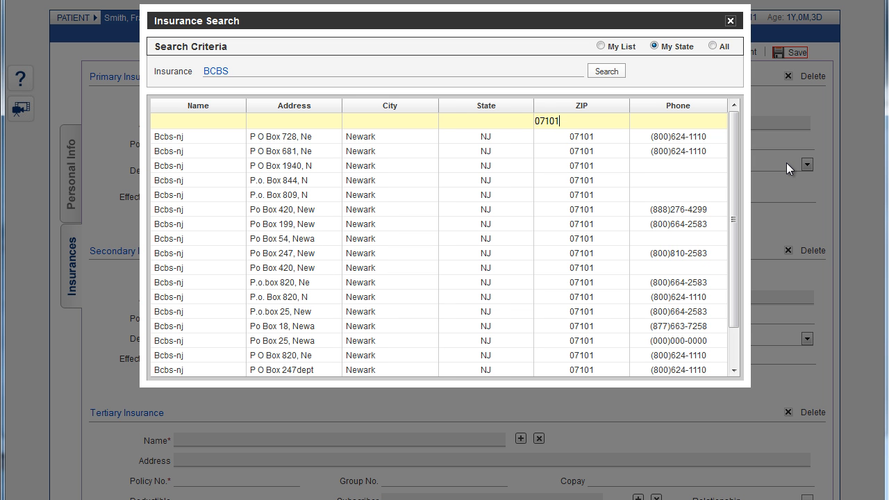
pyautogui.doubleClick(375, 137)
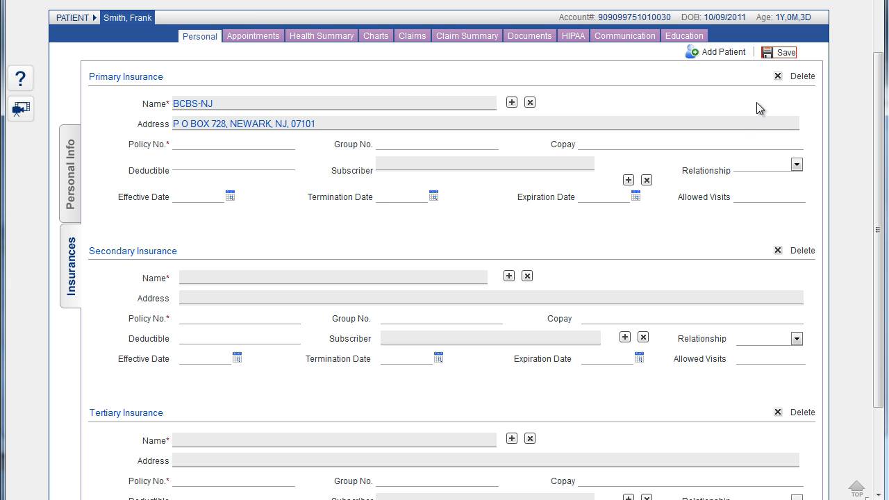
# Delete the patient's primary insurance entry and save the insurance information.
pyautogui.click(797, 82)
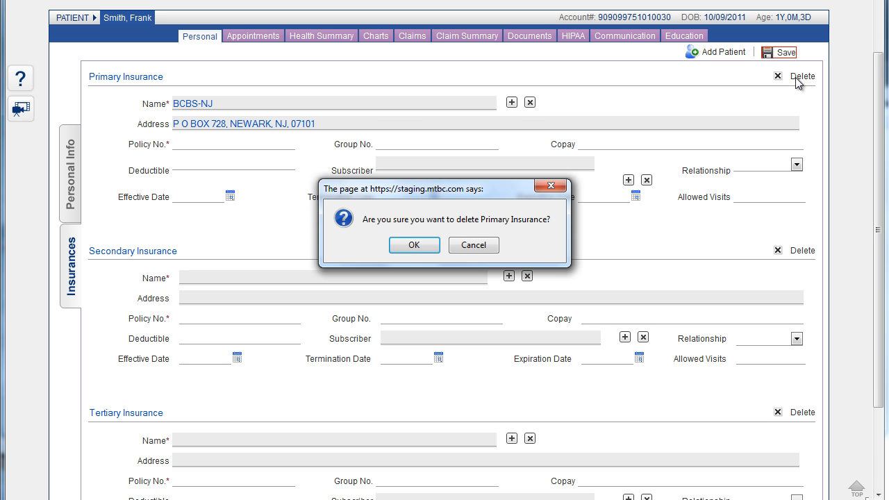
pyautogui.click(423, 249)
pyautogui.click(415, 245)
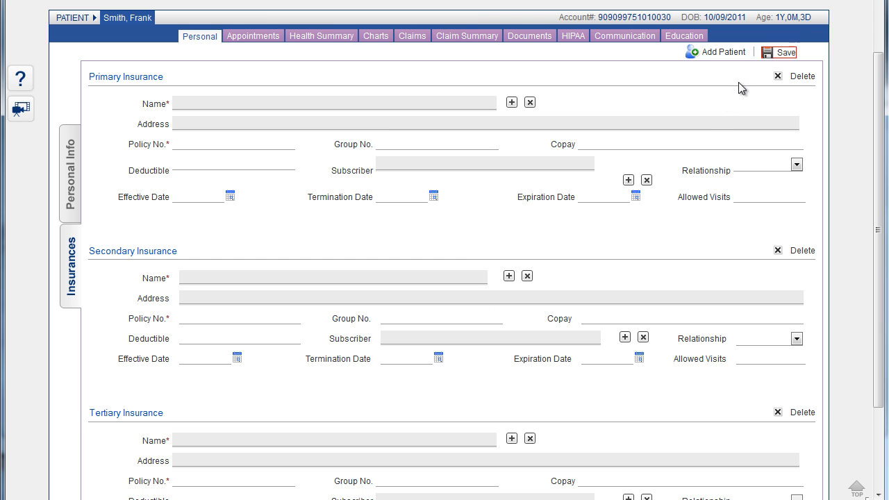
pyautogui.click(778, 55)
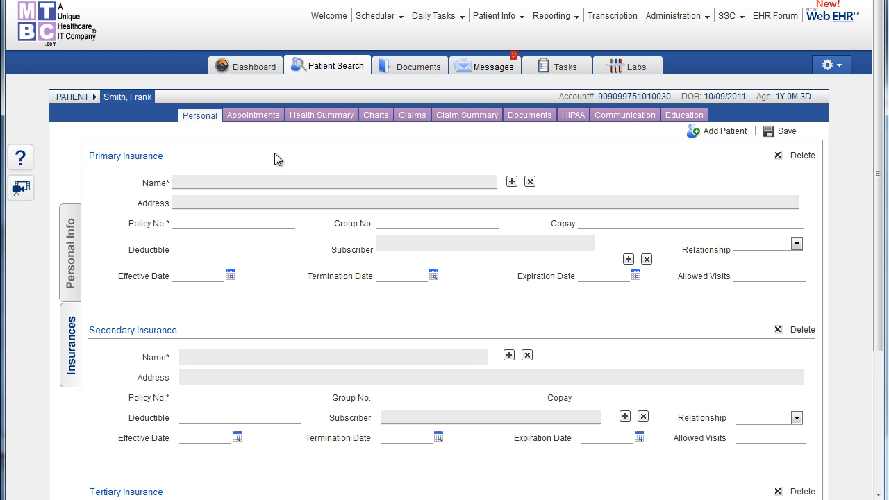
# Fill in the patient's appointment print criteria with status Rescheduled and dates 10/01/2012 to 10/31/2012, clear them and close the dialog.
pyautogui.click(251, 118)
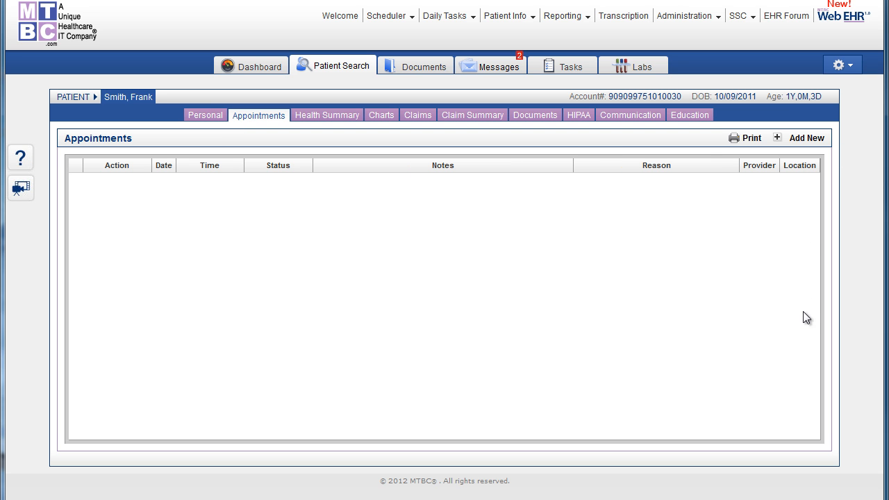
pyautogui.click(742, 144)
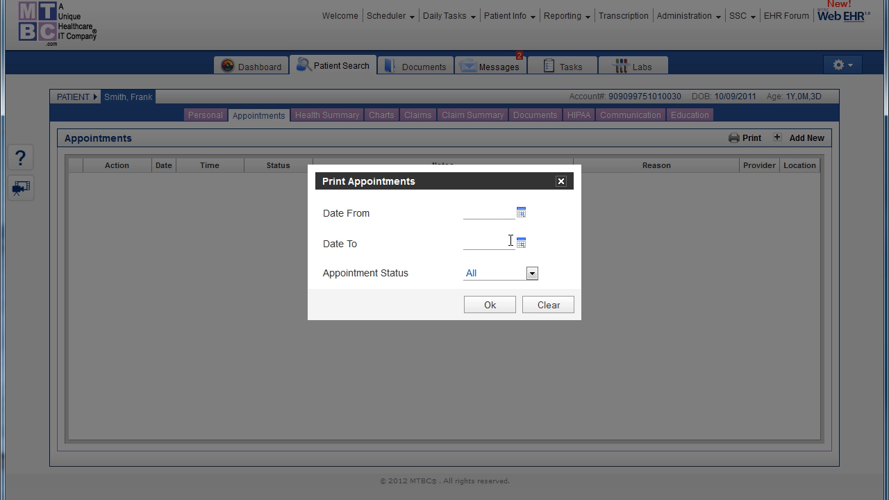
pyautogui.click(532, 274)
pyautogui.click(532, 275)
pyautogui.click(532, 275)
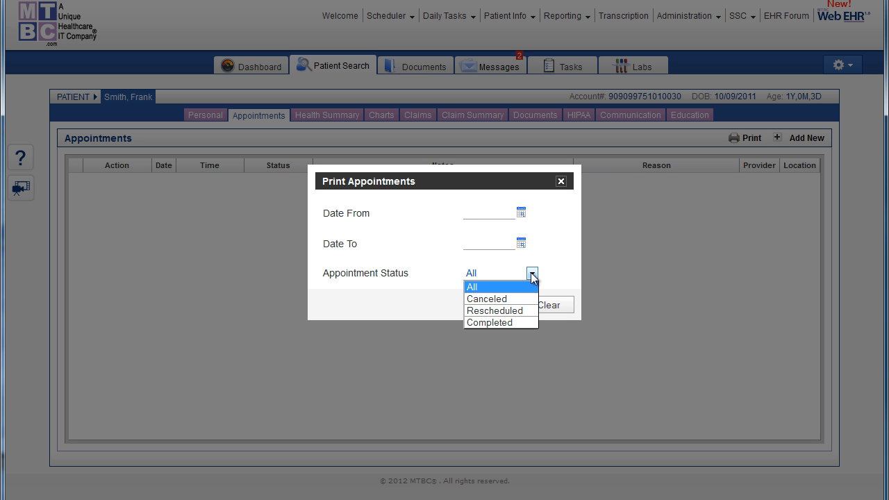
pyautogui.click(507, 313)
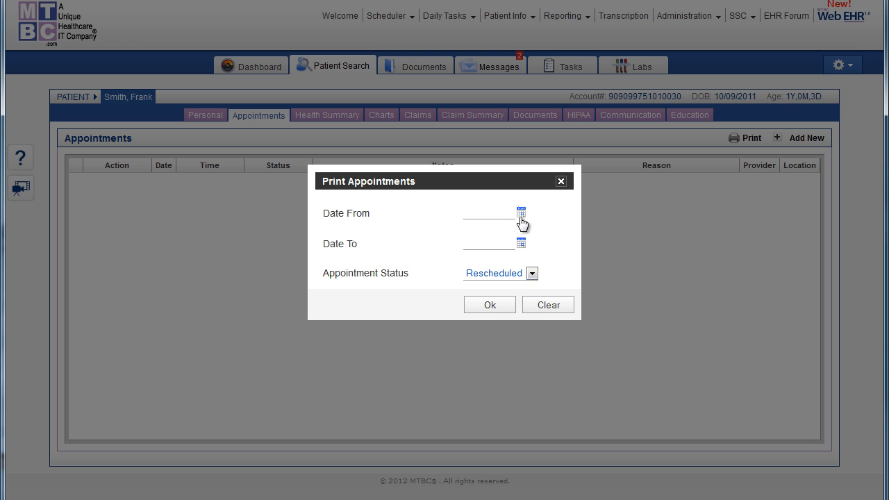
pyautogui.click(520, 212)
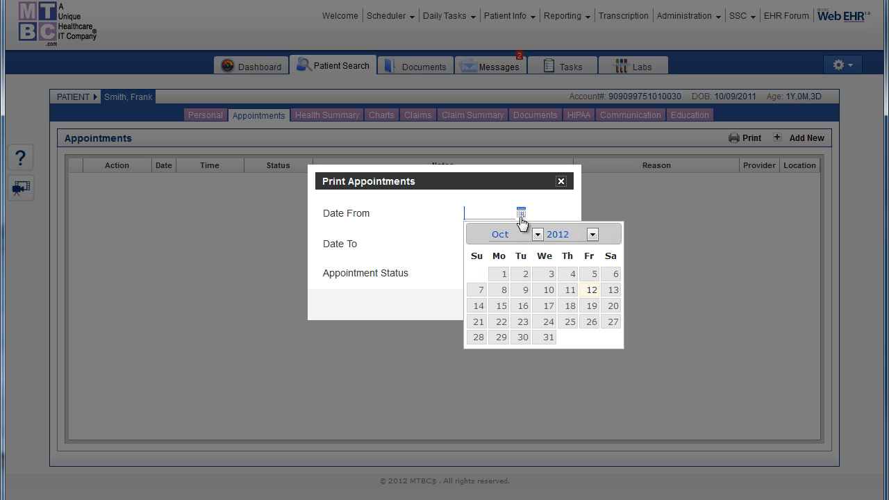
pyautogui.click(504, 273)
pyautogui.click(521, 244)
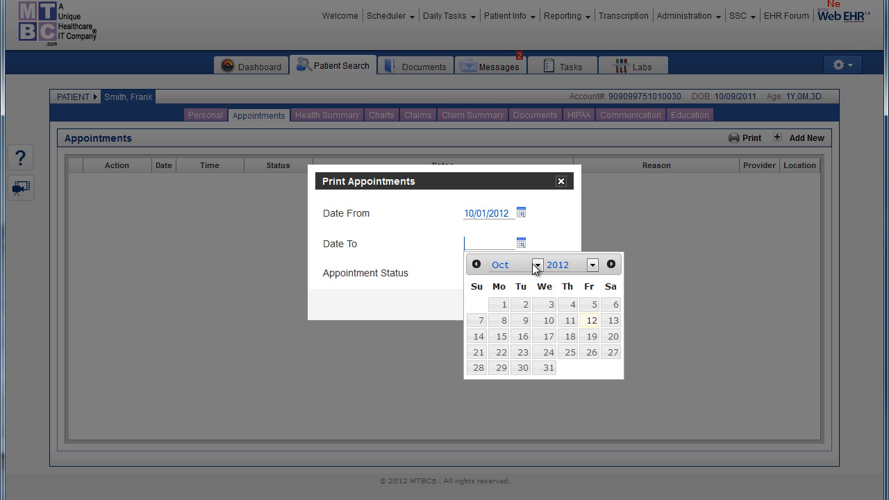
pyautogui.click(552, 368)
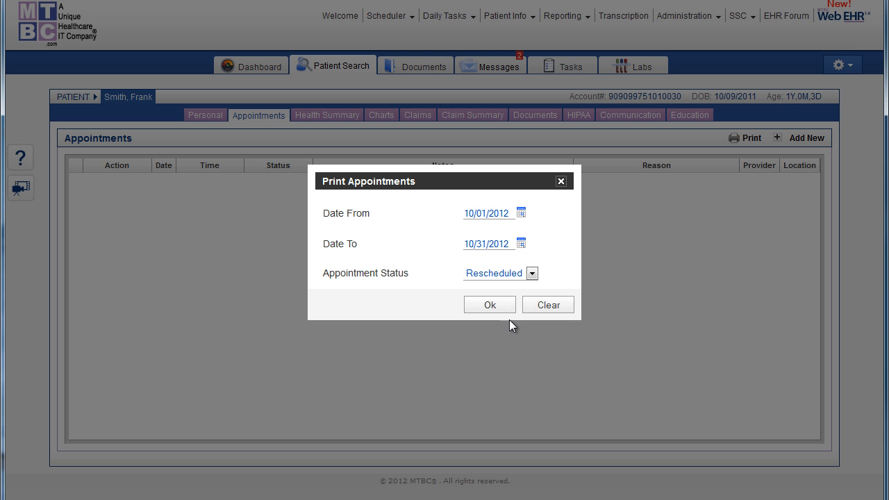
pyautogui.click(547, 305)
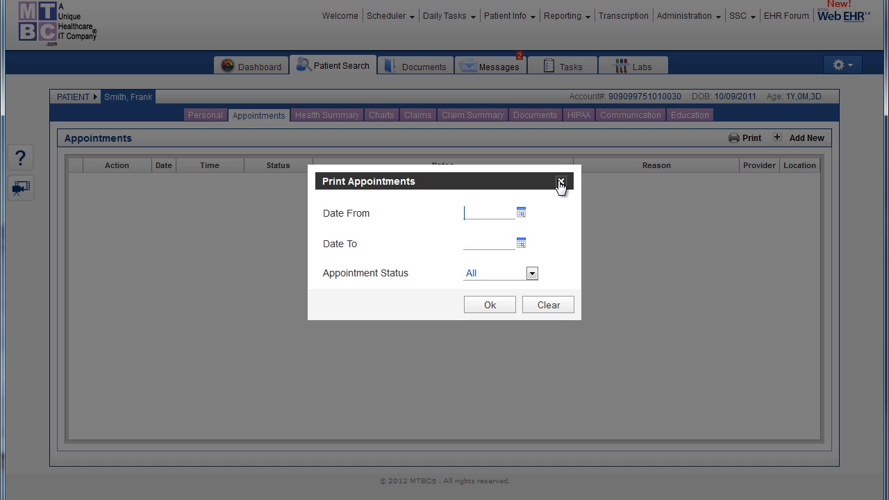
pyautogui.click(559, 181)
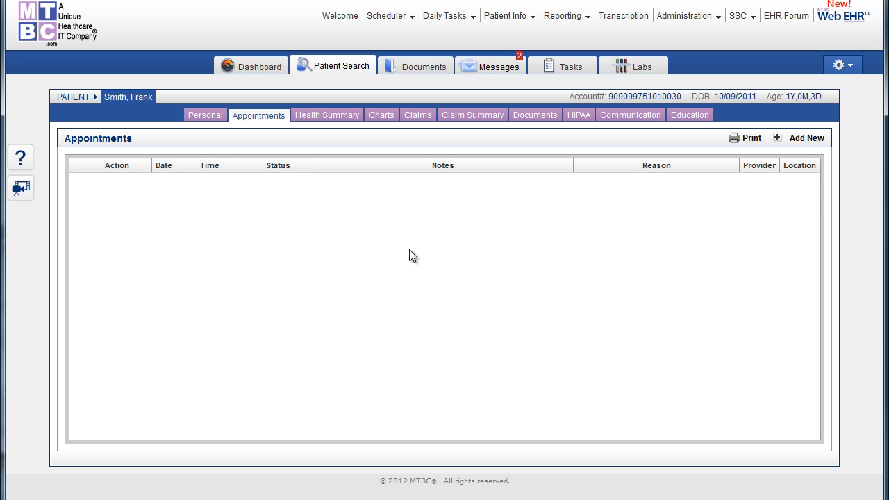
# Start a new appointment for the patient with the default provider, location New Brunswick and date 10/12/2012.
pyautogui.click(806, 141)
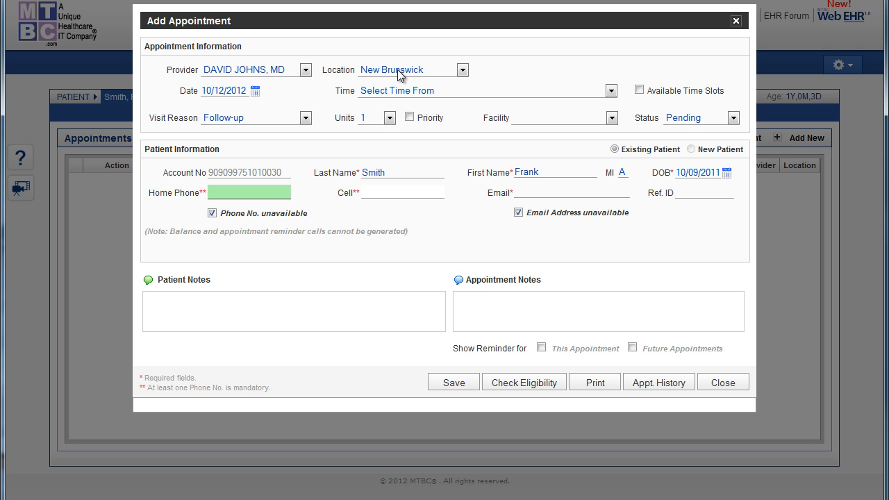
pyautogui.click(306, 75)
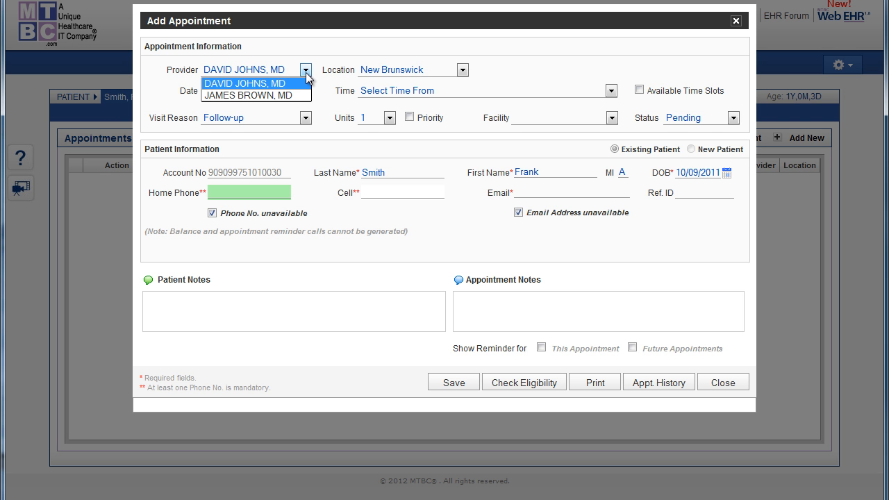
pyautogui.click(305, 72)
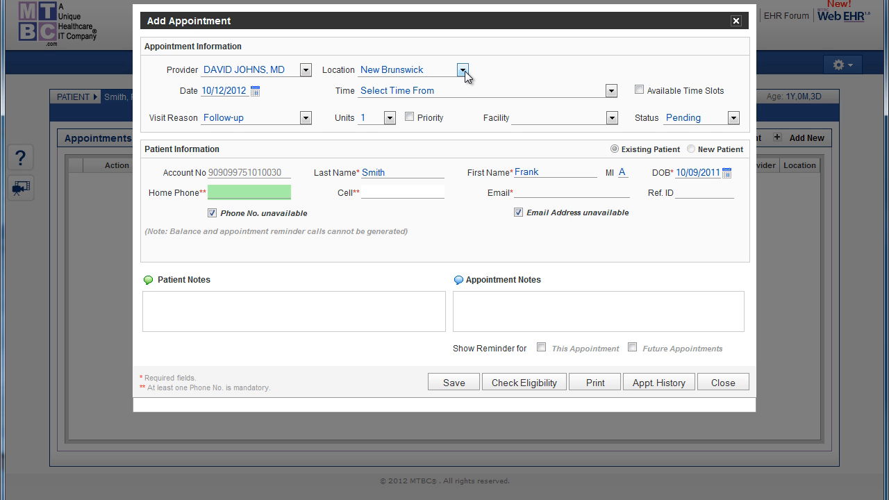
pyautogui.click(463, 70)
pyautogui.click(463, 71)
pyautogui.click(255, 92)
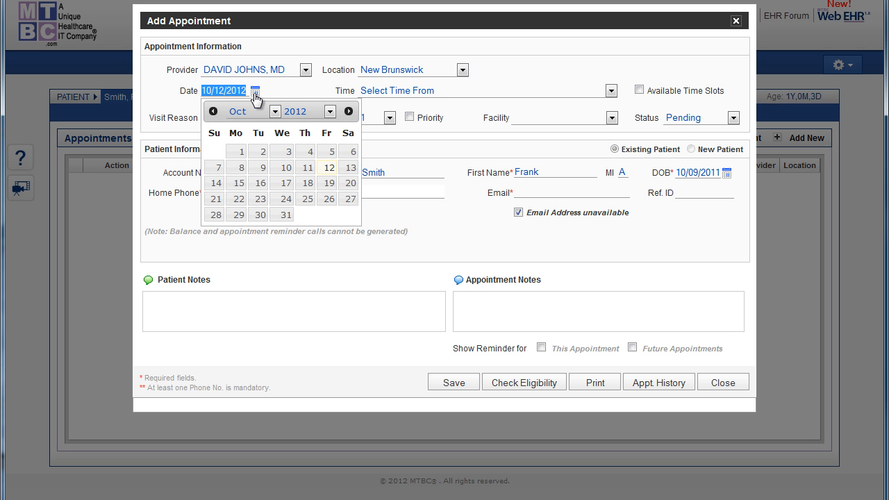
pyautogui.click(329, 167)
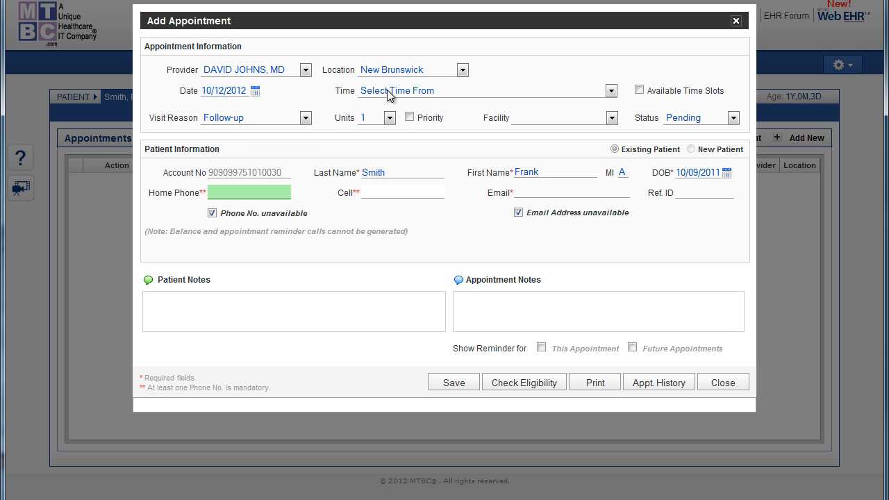
# Limit the appointment times to available time slots and choose 9:45 AM.
pyautogui.click(611, 91)
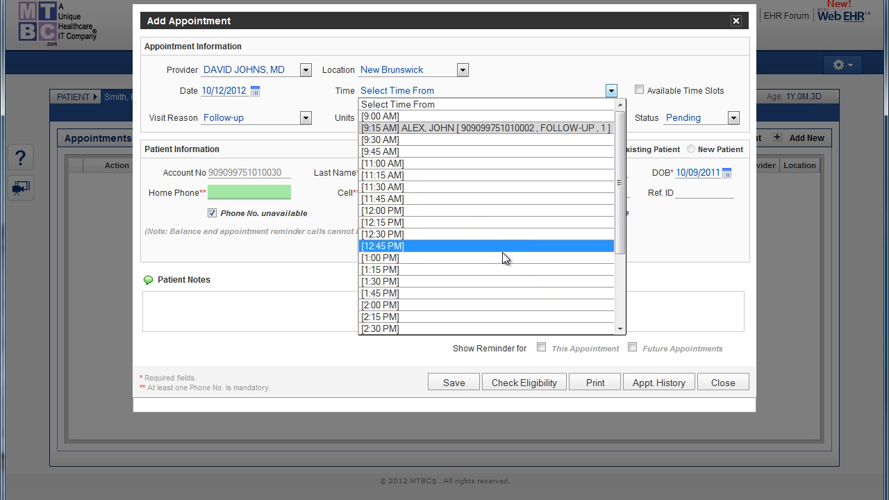
pyautogui.click(521, 78)
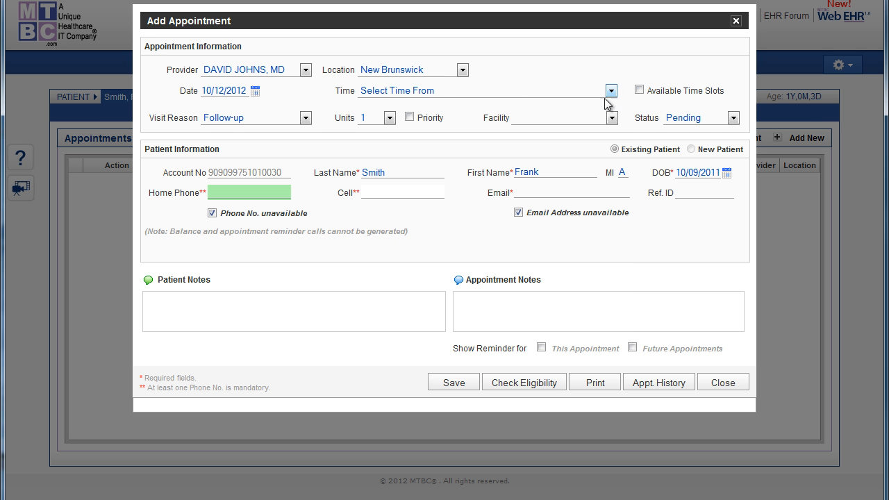
pyautogui.click(638, 91)
pyautogui.click(610, 92)
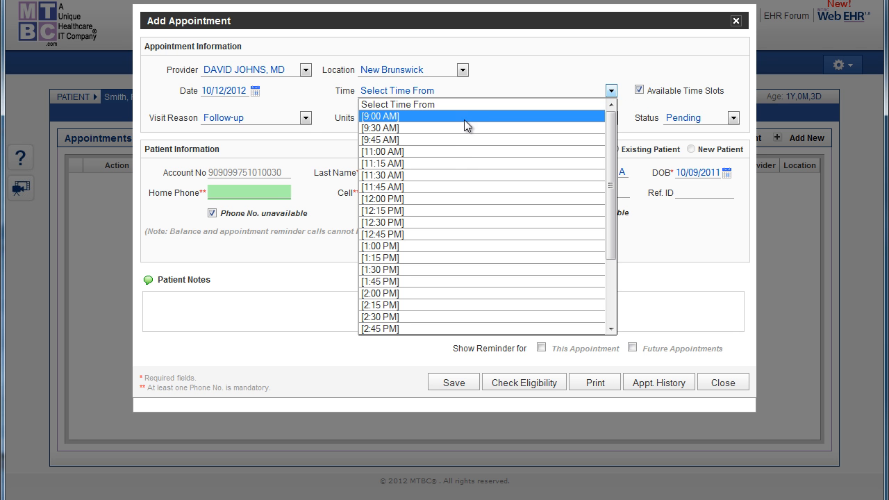
pyautogui.click(432, 143)
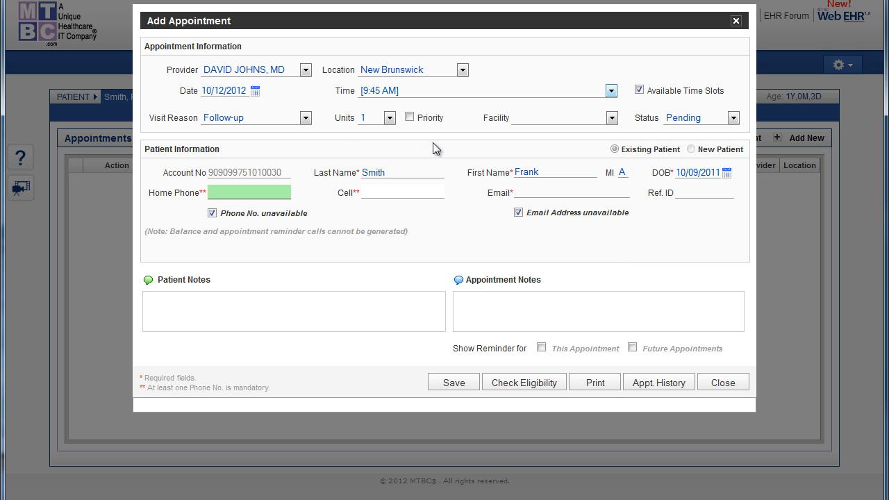
# Set the appointment's visit reason to Injury and its units to 2.
pyautogui.click(306, 119)
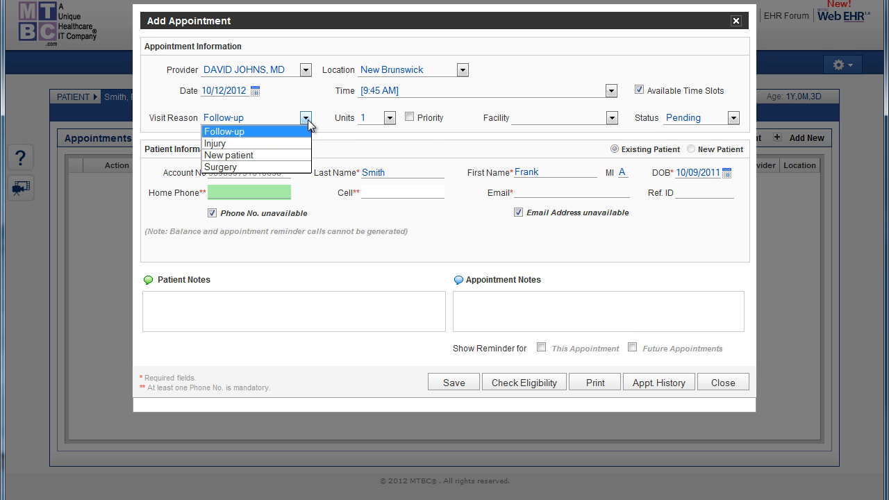
pyautogui.click(270, 146)
pyautogui.click(390, 118)
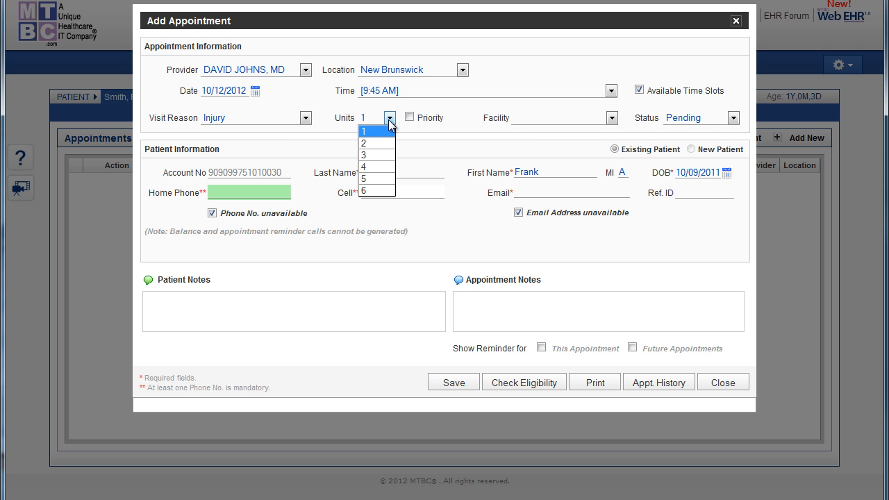
pyautogui.click(382, 132)
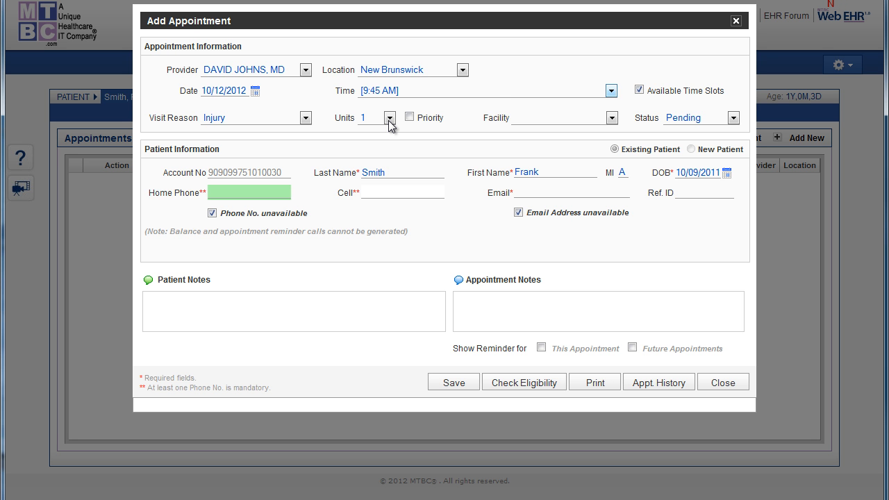
pyautogui.click(389, 118)
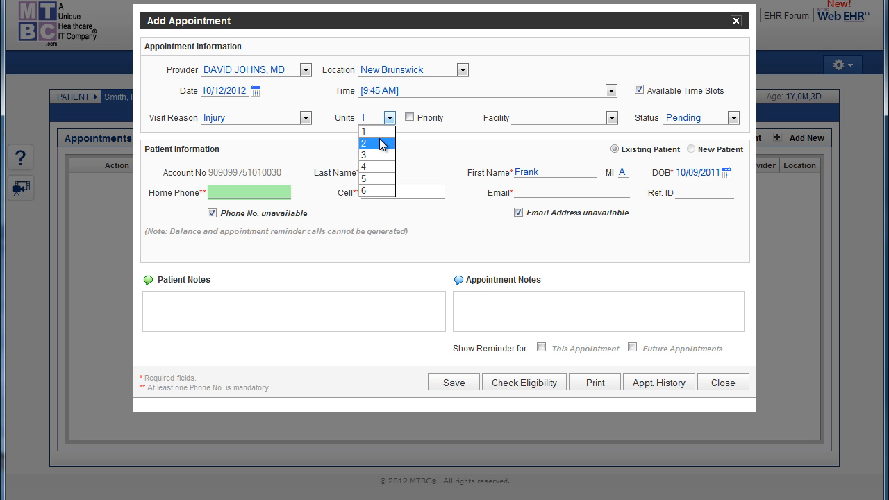
pyautogui.click(379, 144)
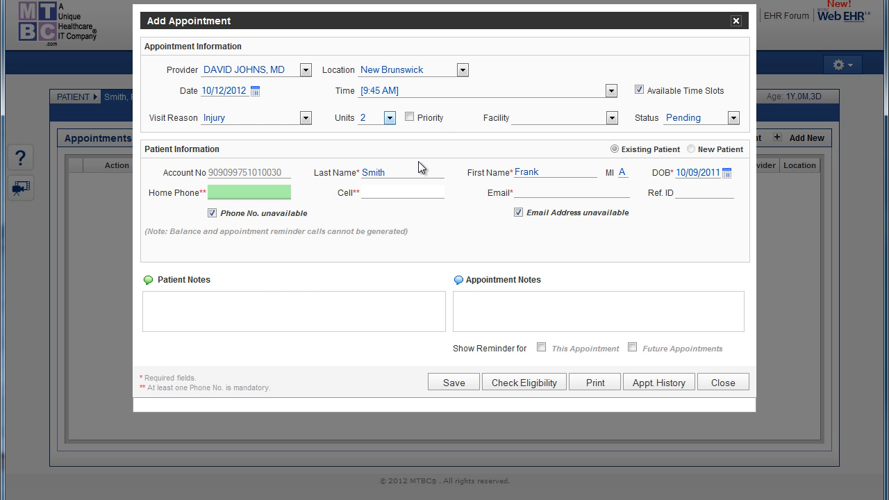
# Leave the patient and appointment notes empty and save the appointment without providing a phone number.
pyautogui.click(246, 309)
pyautogui.click(512, 318)
pyautogui.click(453, 384)
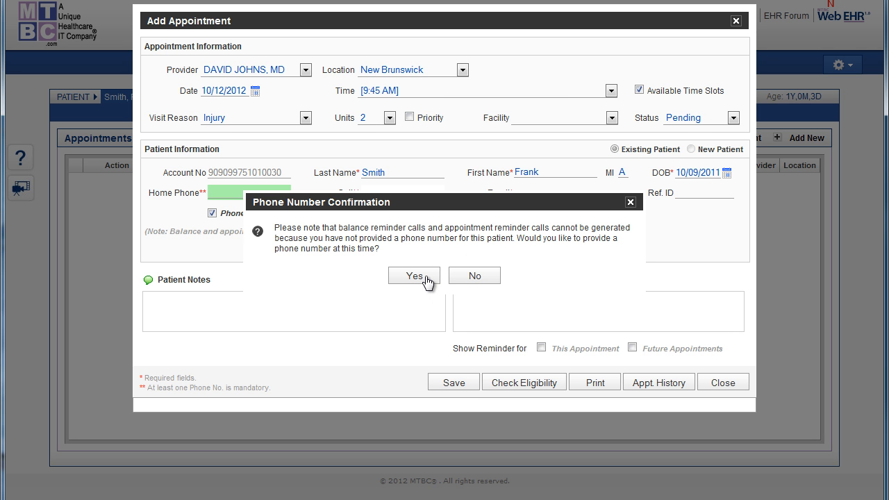
pyautogui.click(424, 275)
pyautogui.click(454, 372)
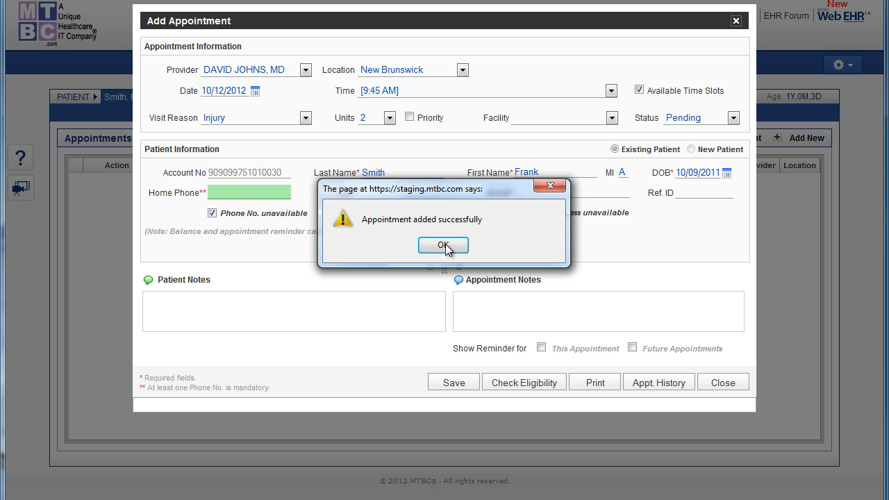
pyautogui.click(445, 245)
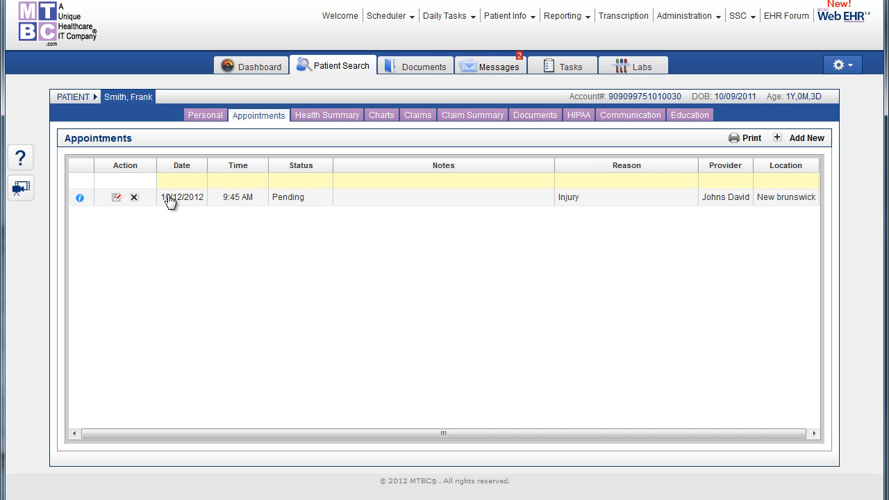
# Open the 9:45 AM appointment for editing and close it, and start deleting the appointment but cancel.
pyautogui.click(117, 198)
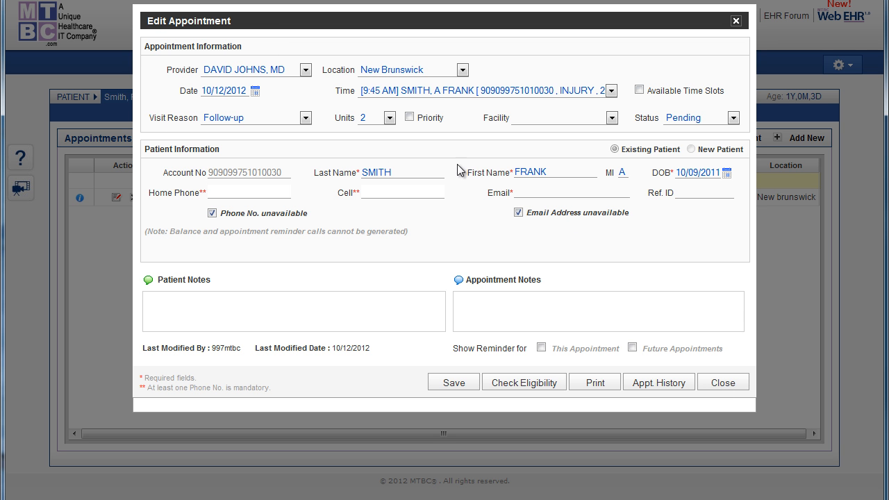
pyautogui.click(712, 383)
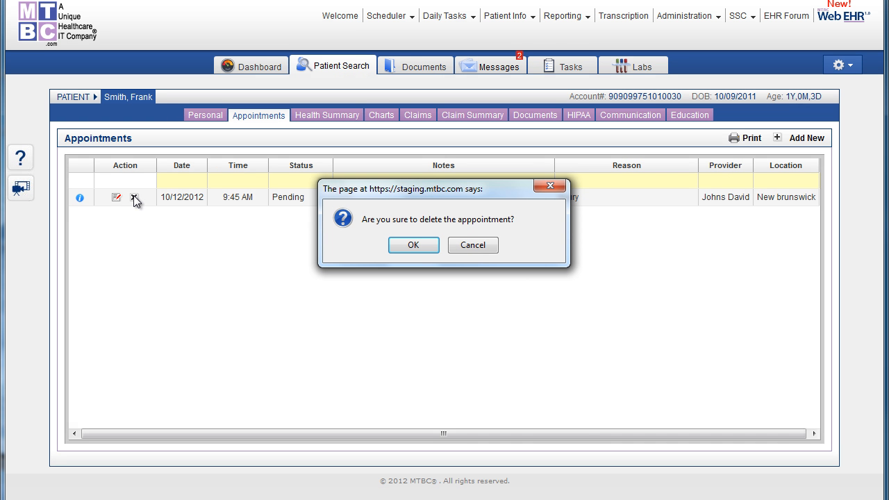
pyautogui.click(482, 249)
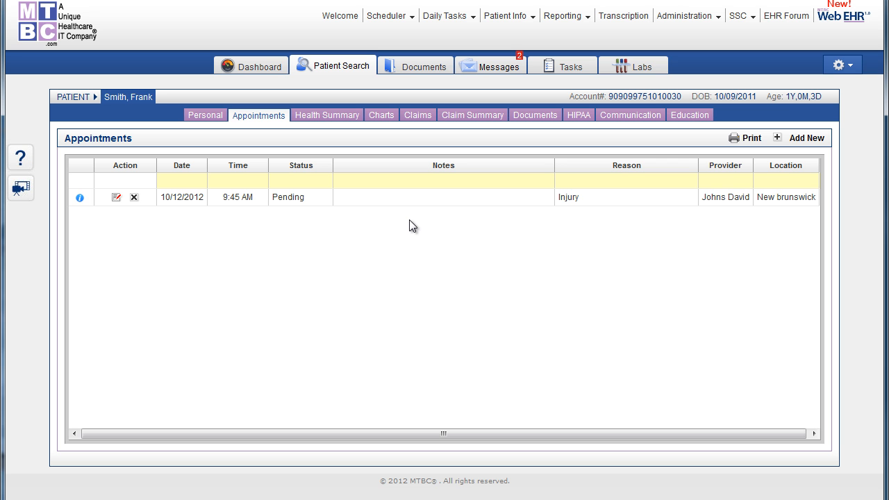
# Open the scheduler's Appointments page to view the daily appointment list.
pyautogui.click(406, 21)
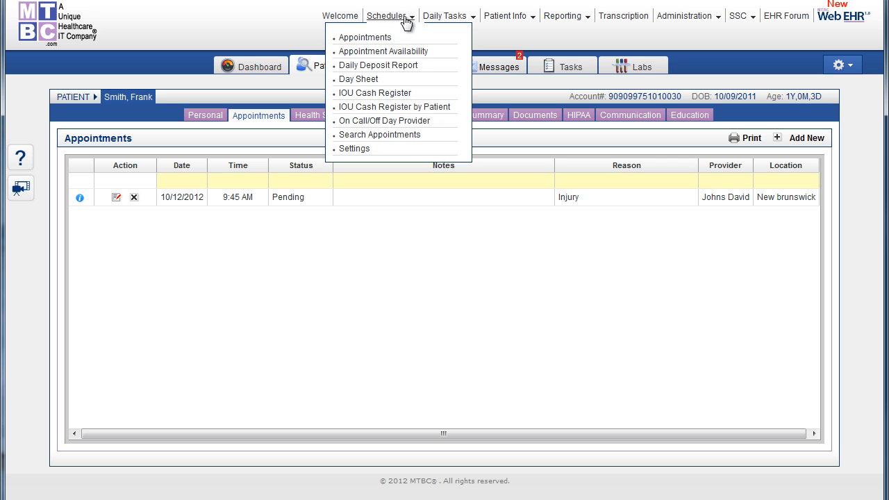
pyautogui.click(378, 40)
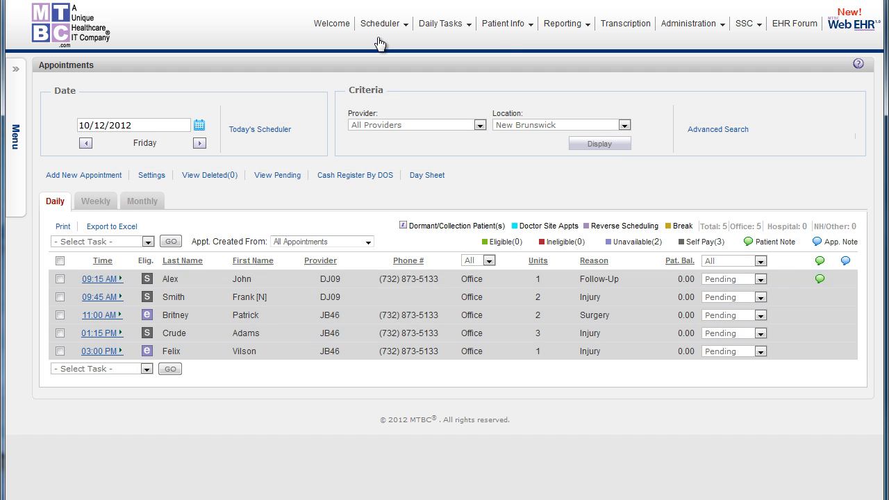
pyautogui.moveTo(262, 288)
pyautogui.click(85, 316)
pyautogui.moveTo(259, 304)
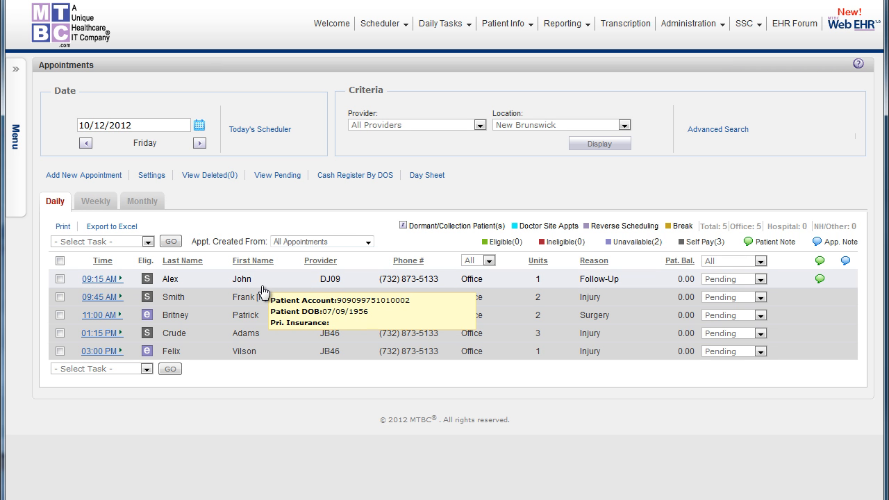
# Start a new scheduler appointment with the default provider at New Brunswick, and check the form's provider choices.
pyautogui.click(93, 176)
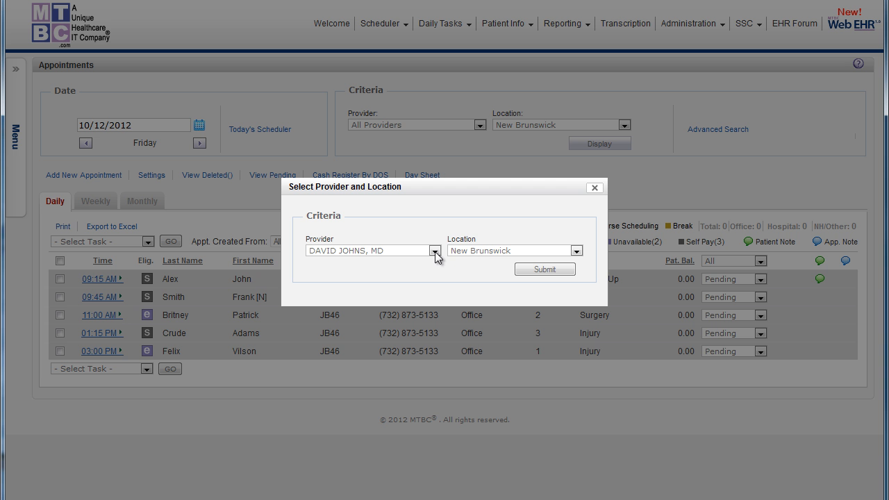
pyautogui.click(532, 269)
pyautogui.moveTo(448, 99); pyautogui.dragTo(417, 13)
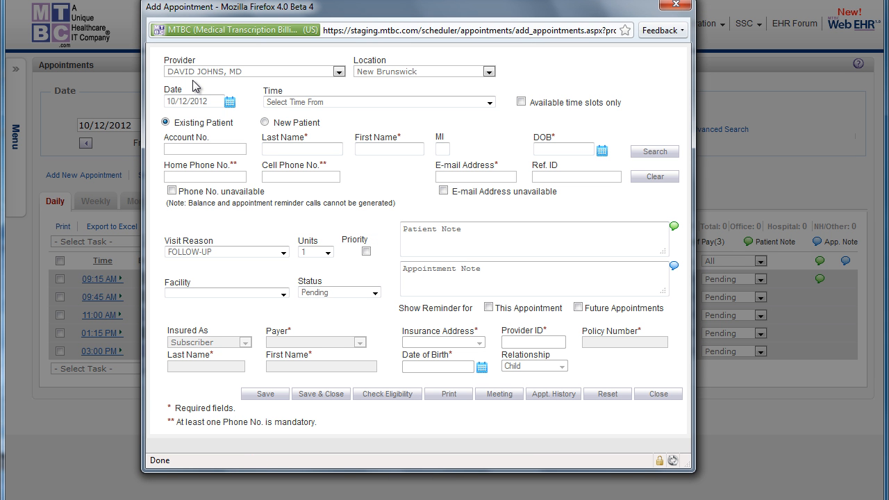
pyautogui.click(201, 72)
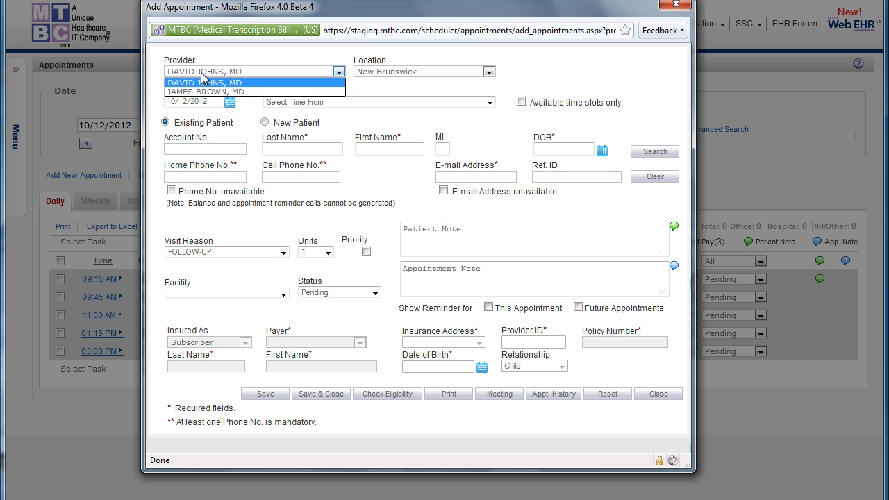
pyautogui.click(200, 72)
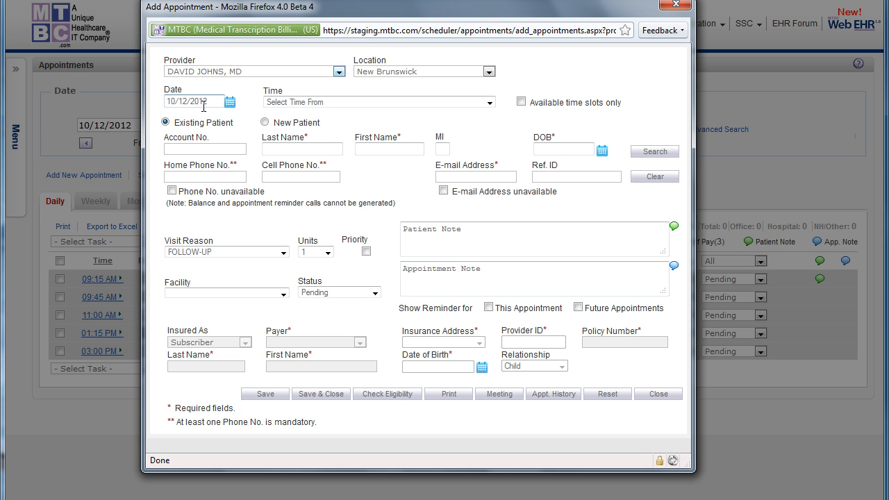
# Set the appointment form to New Patient and view the available visit reasons.
pyautogui.click(292, 145)
pyautogui.click(264, 122)
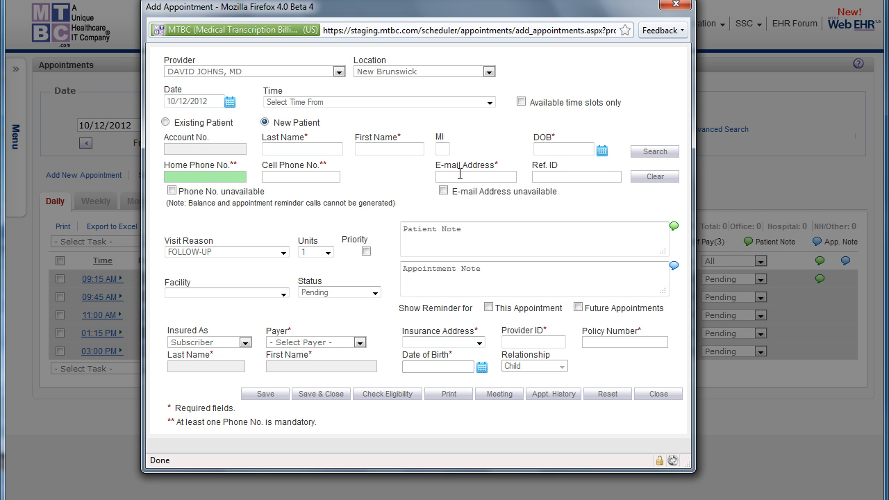
pyautogui.click(219, 253)
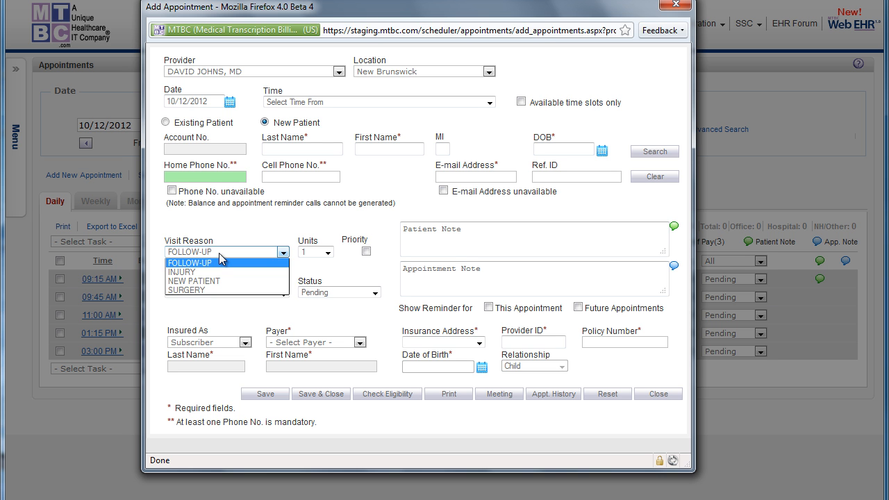
pyautogui.click(219, 253)
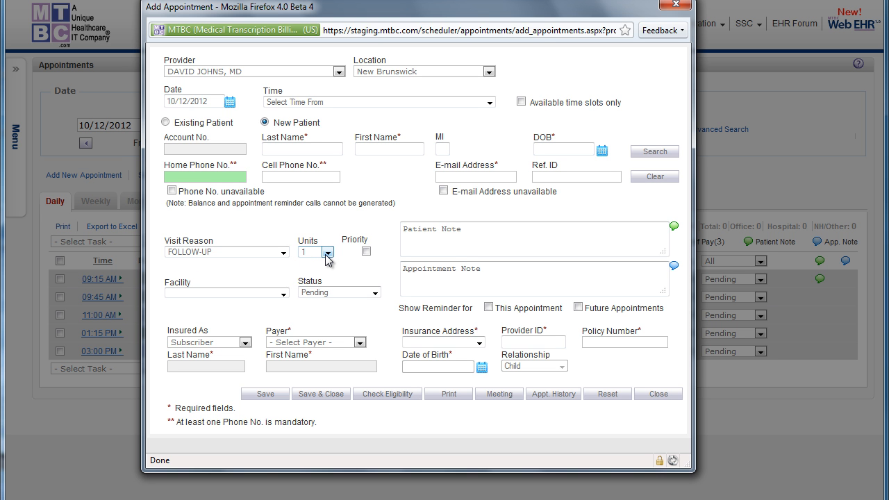
# Examine the Patient Note, Appointment Note, reminder and Provider ID fields of the appointment form.
pyautogui.click(451, 240)
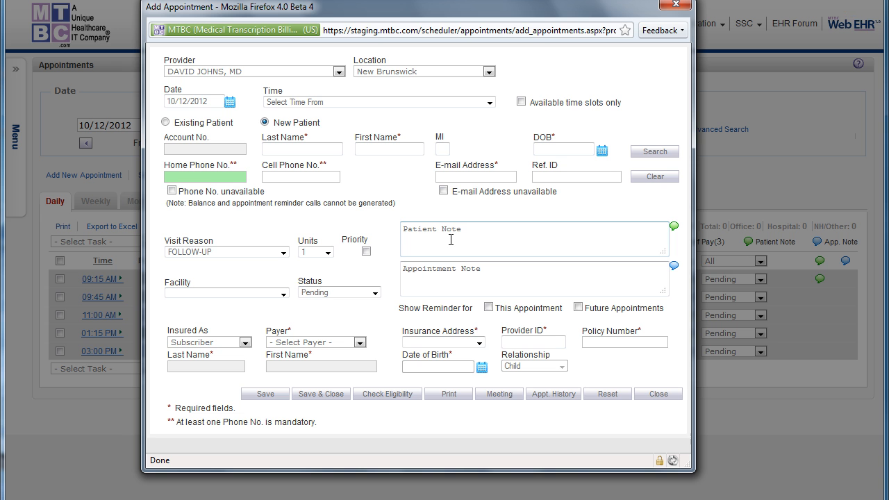
pyautogui.click(421, 278)
pyautogui.click(417, 236)
pyautogui.click(436, 283)
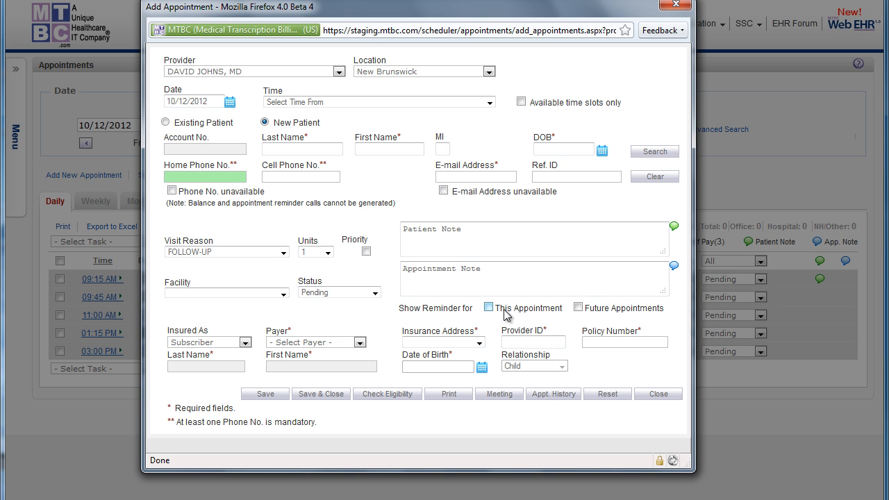
pyautogui.click(535, 338)
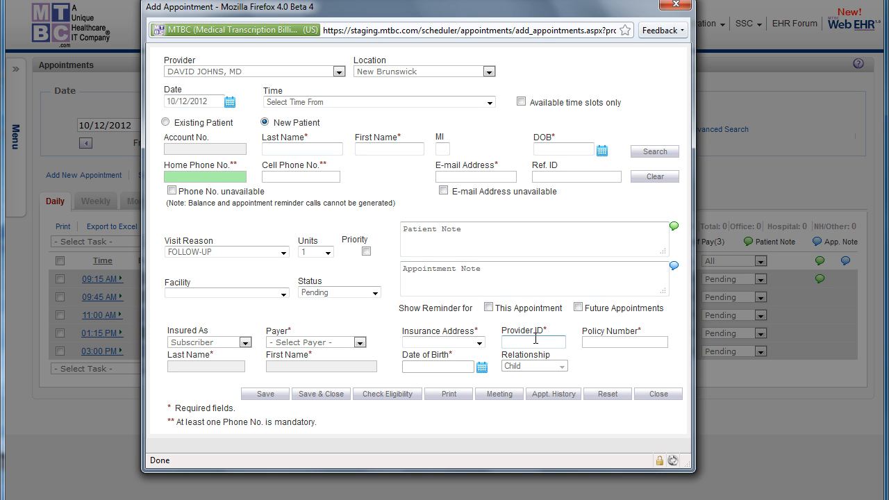
# Try to open the appointment history, and set the appointment form back to Existing Patient.
pyautogui.click(551, 393)
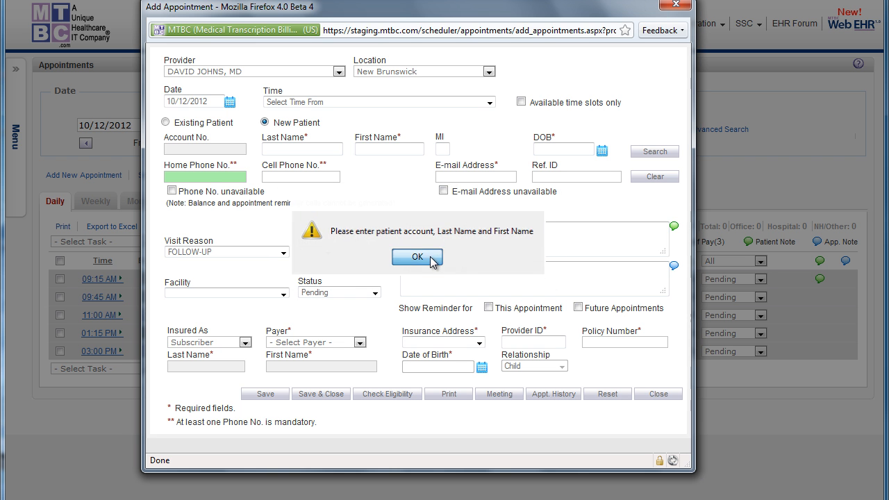
pyautogui.click(416, 257)
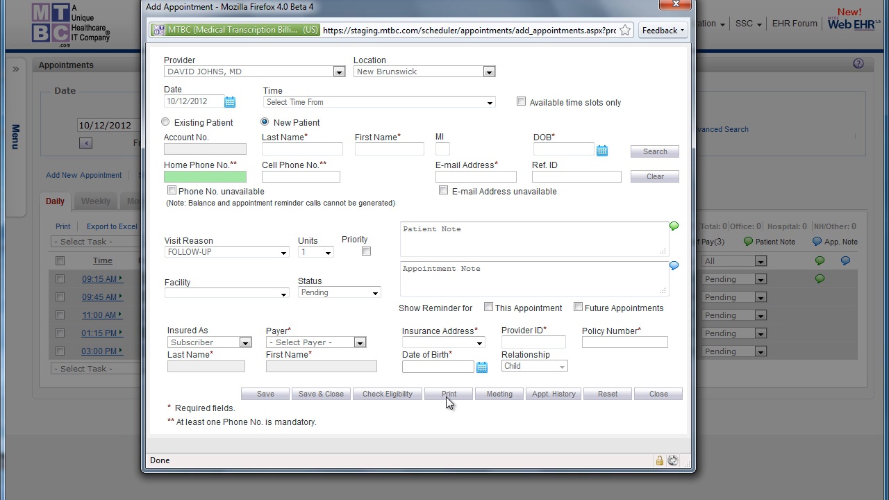
pyautogui.click(180, 123)
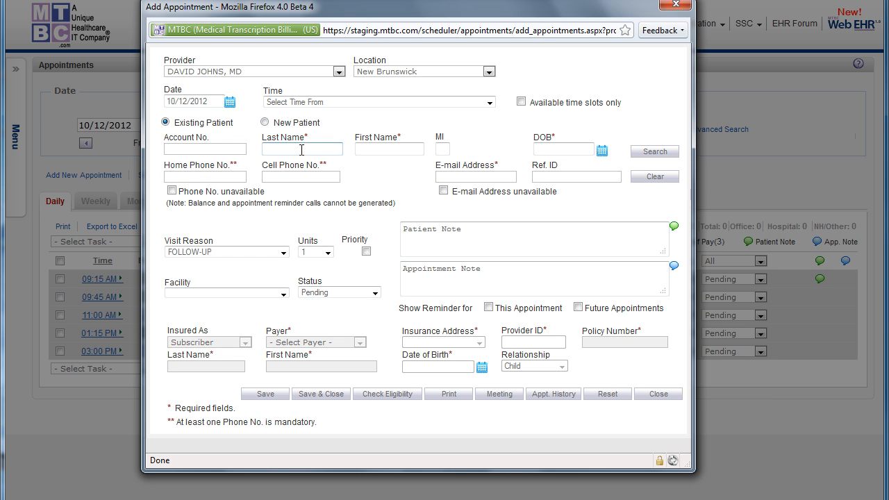
# Search existing patients by the last name starting with the given letters and load the matching patient into the appointment form.
pyautogui.write('ale')
pyautogui.click(654, 153)
pyautogui.click(332, 165)
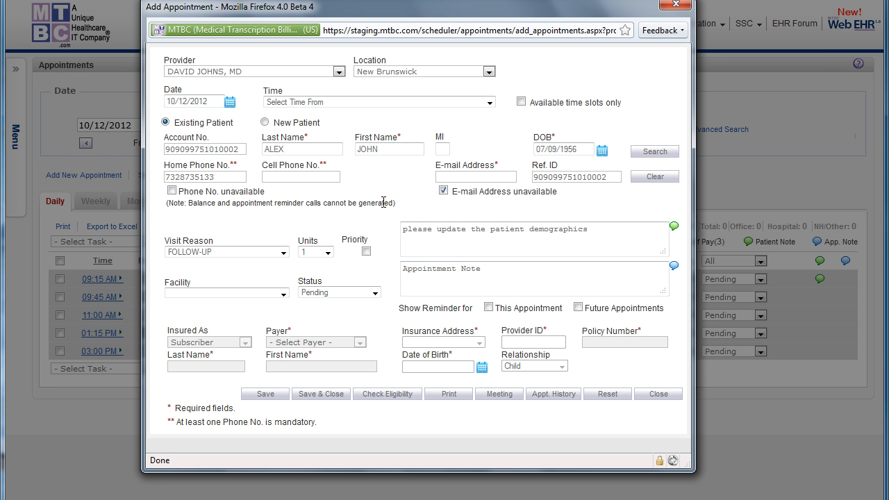
# Set the appointment time to 12:00 PM and its length to 2 units.
pyautogui.click(318, 102)
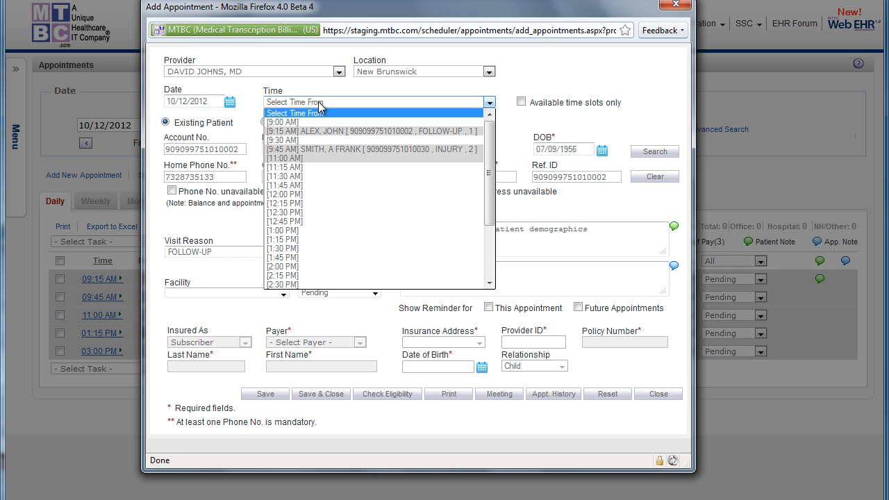
pyautogui.click(297, 196)
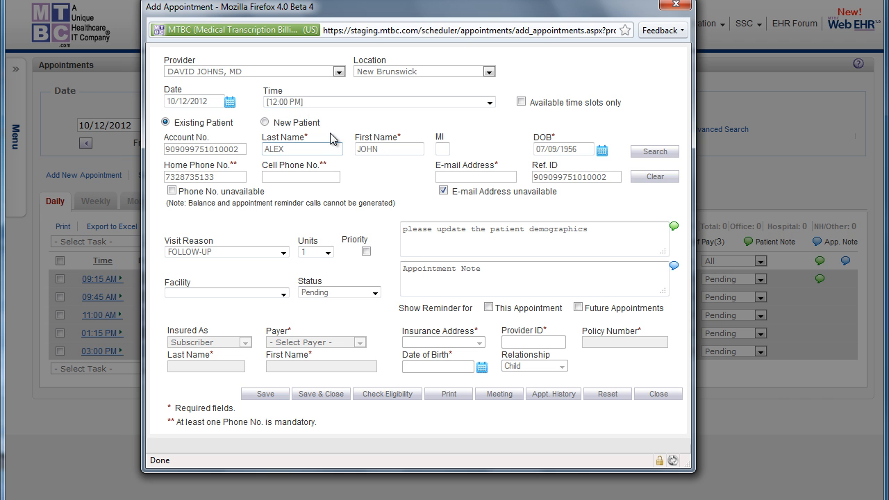
pyautogui.click(321, 252)
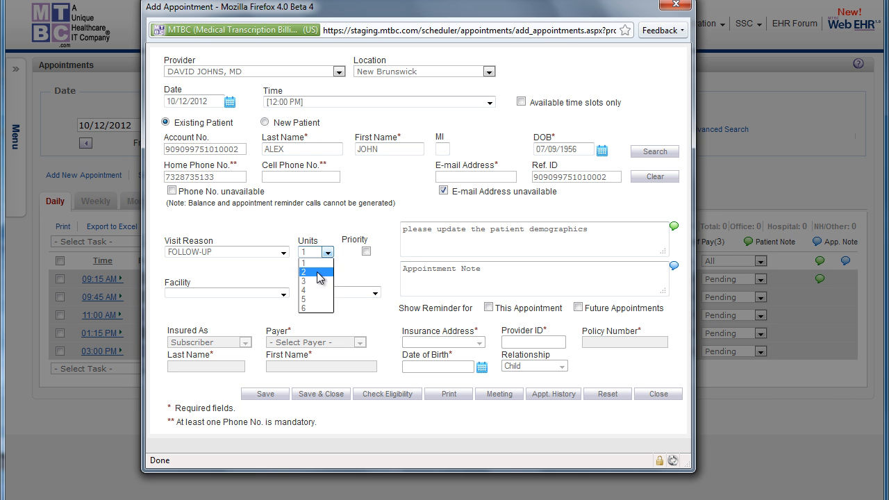
pyautogui.click(317, 276)
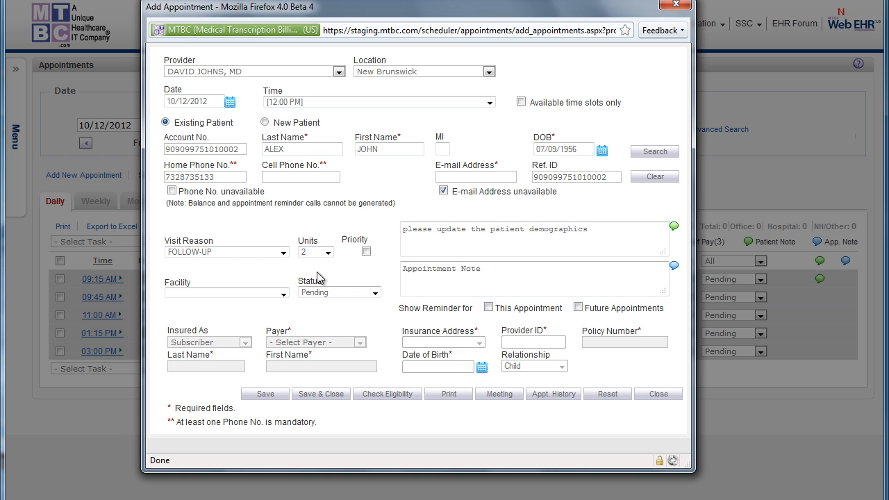
# Print the patient's Super Bill from the appointment form, view the enlarged bill and close it along with the print options.
pyautogui.click(448, 394)
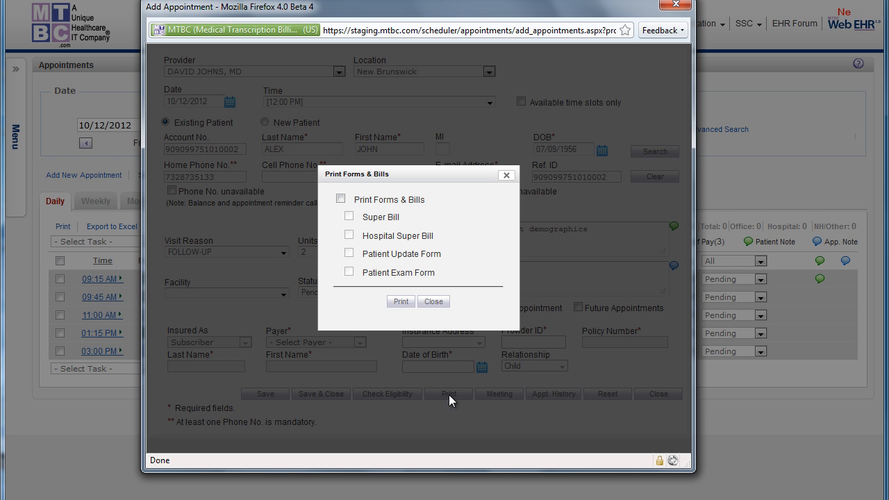
pyautogui.click(341, 199)
pyautogui.click(348, 216)
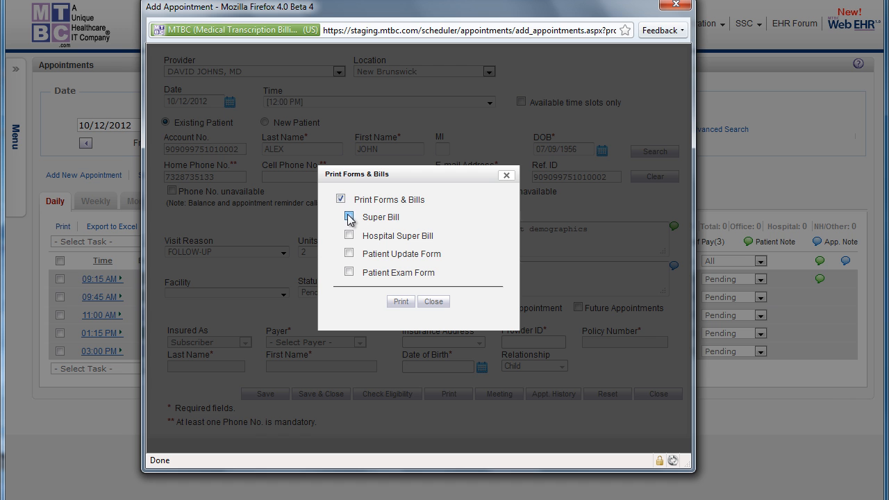
pyautogui.click(401, 302)
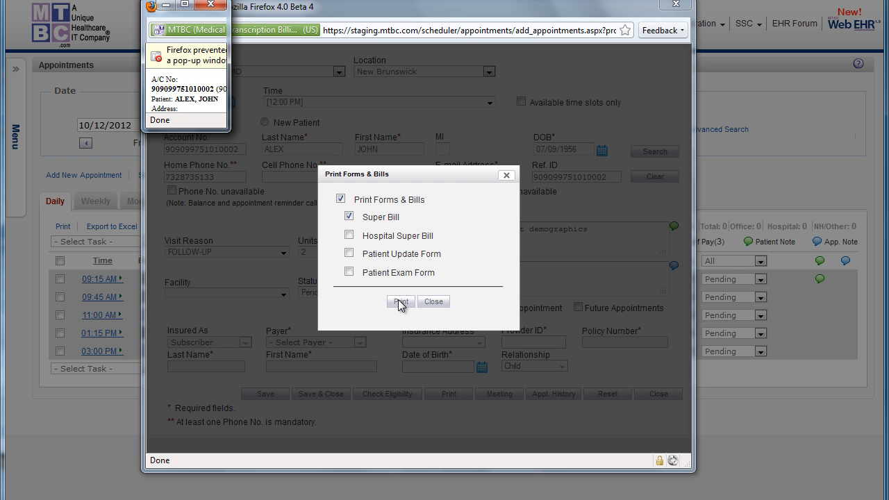
pyautogui.moveTo(229, 130); pyautogui.dragTo(666, 477)
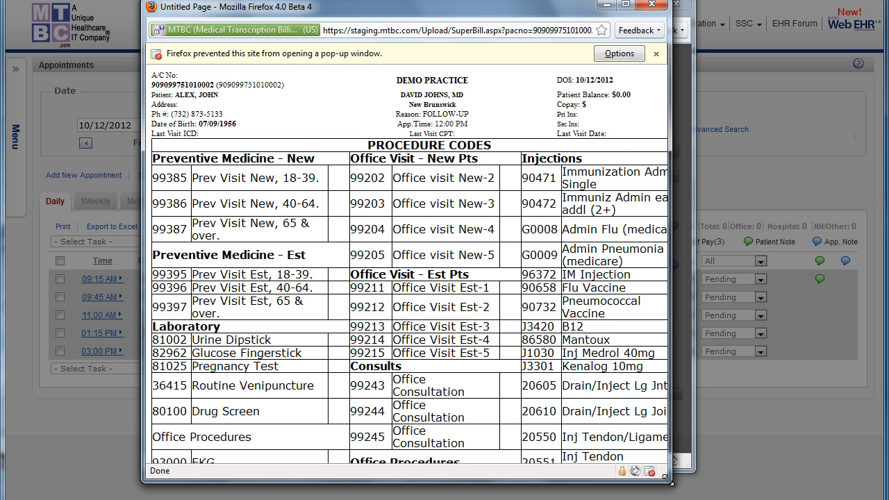
pyautogui.click(649, 5)
pyautogui.click(435, 303)
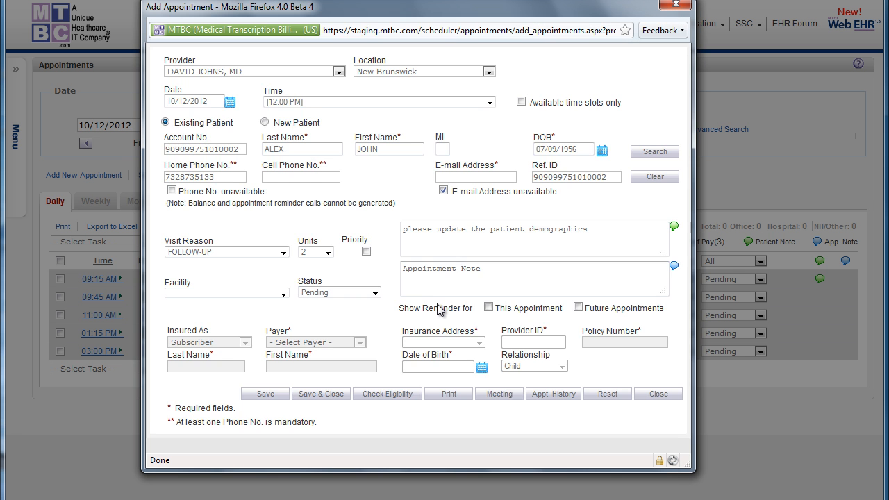
# View the patient's appointment history, close it and clear the patient details from the appointment form.
pyautogui.click(549, 393)
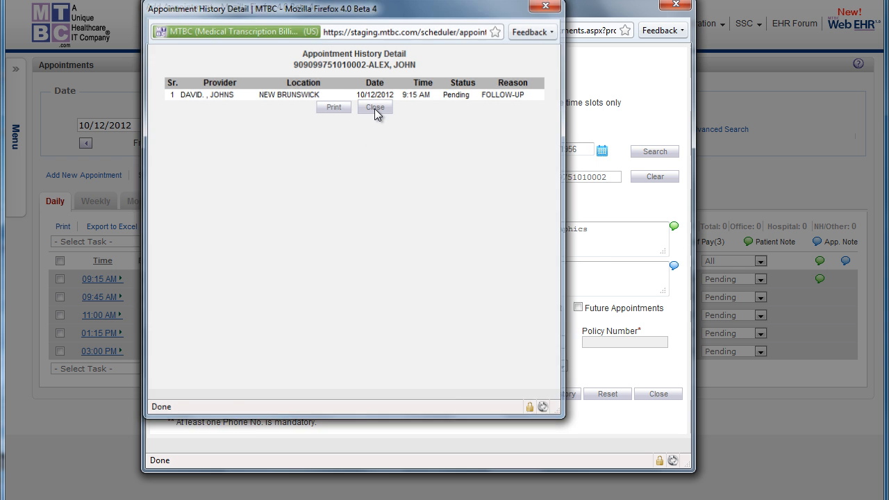
pyautogui.click(375, 109)
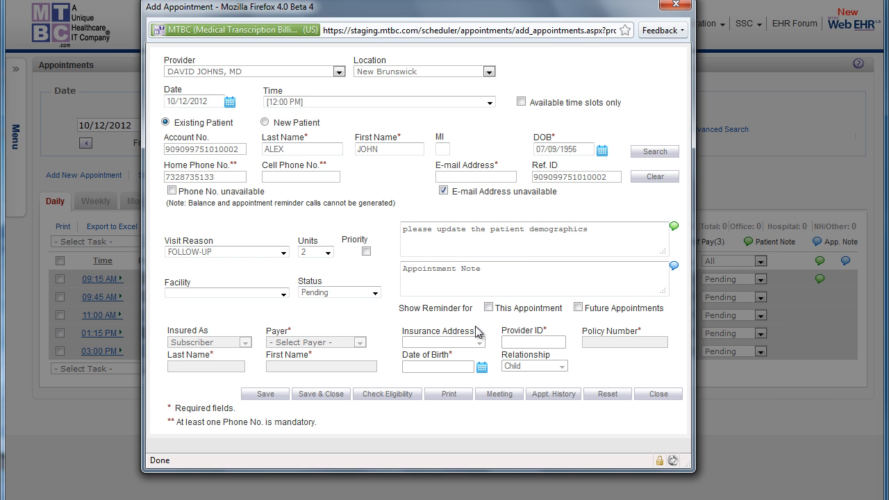
pyautogui.click(655, 177)
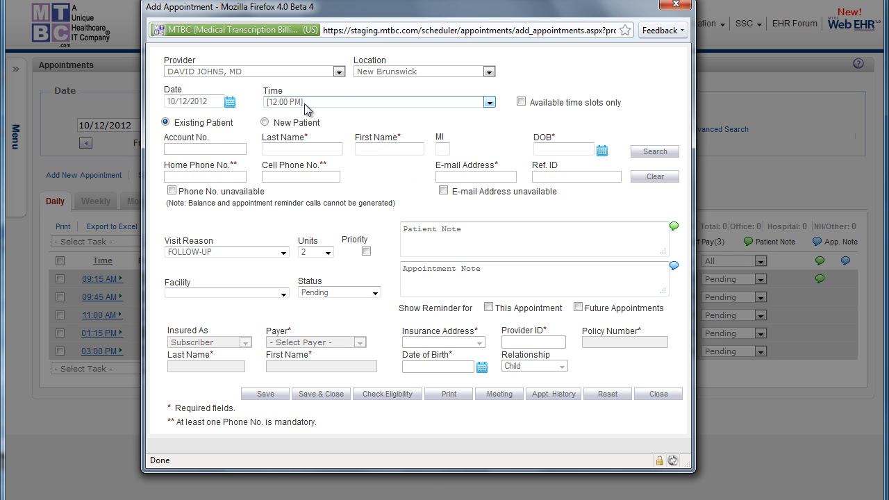
# Reserve 3 units from 12:00 PM as a meeting and close the appointment form.
pyautogui.click(327, 253)
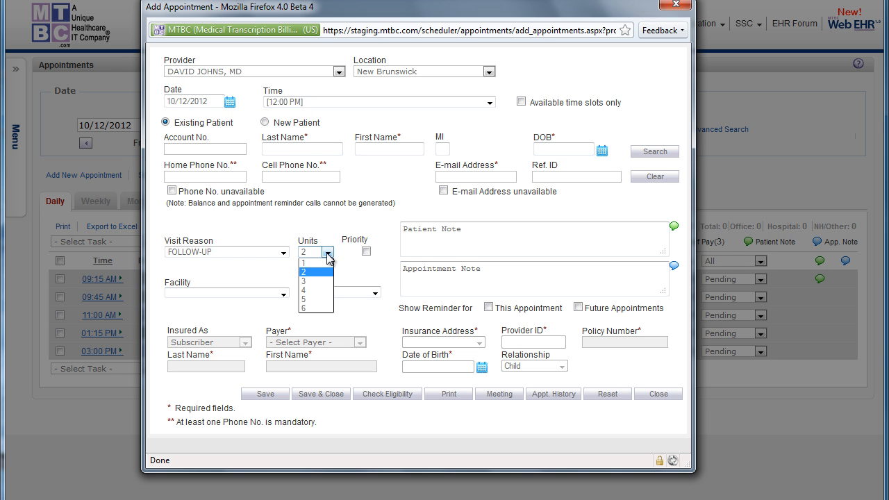
pyautogui.click(309, 289)
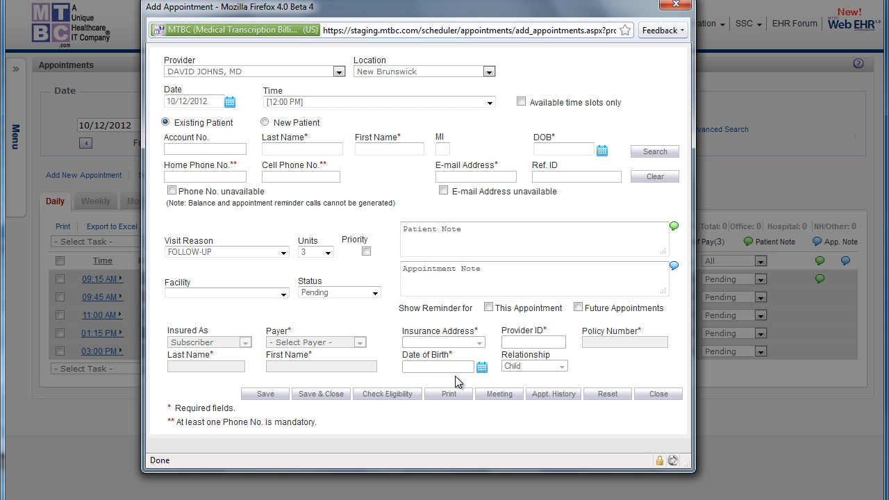
pyautogui.click(499, 394)
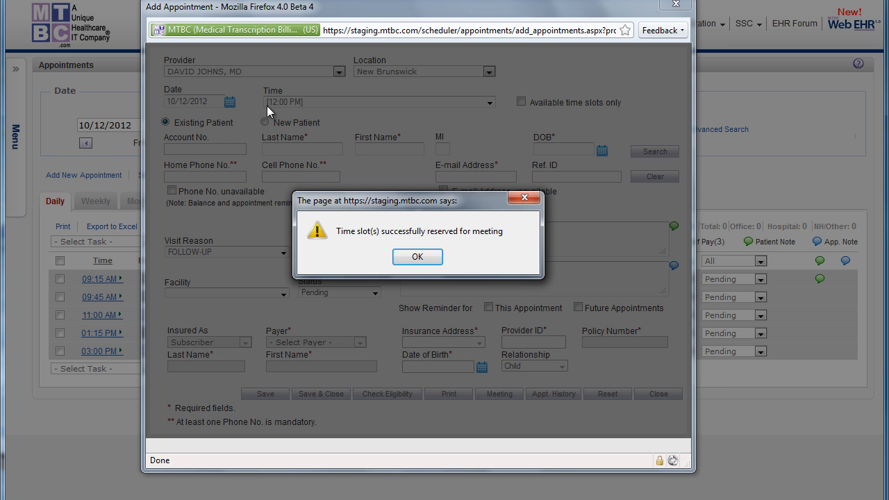
pyautogui.click(417, 258)
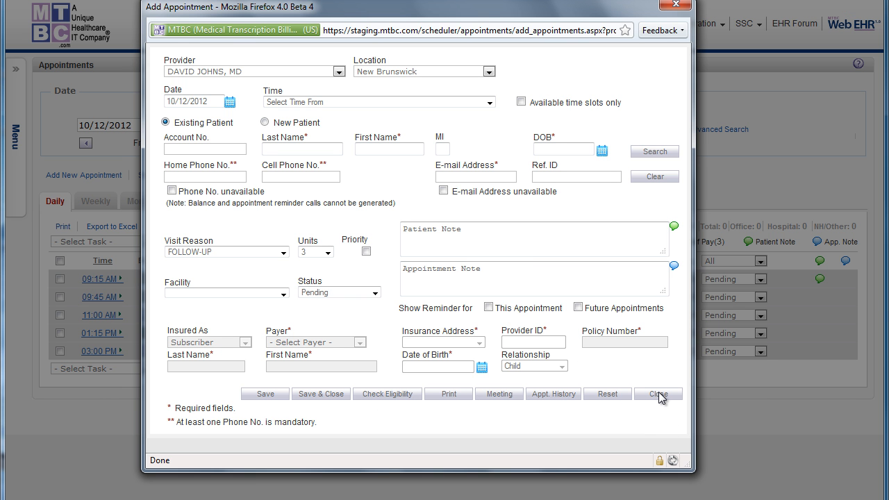
pyautogui.click(657, 391)
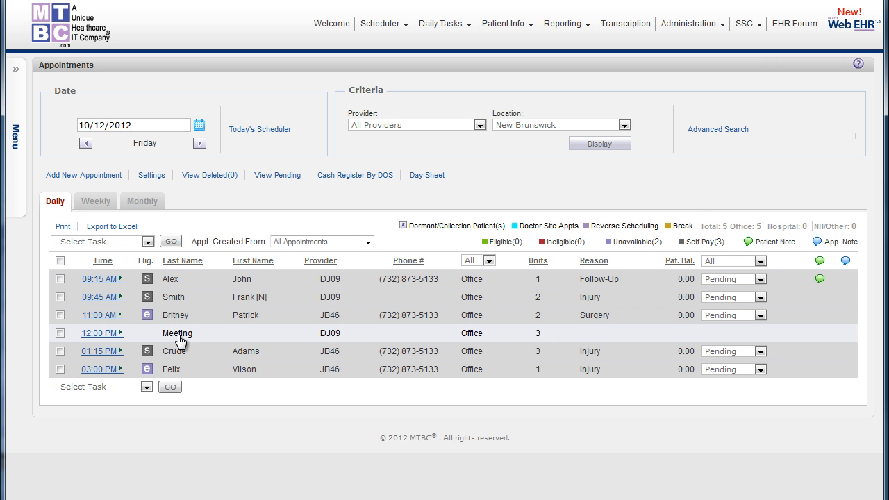
# View the weekly and monthly schedules, and open the daily schedule for October 12 from the month calendar.
pyautogui.click(95, 207)
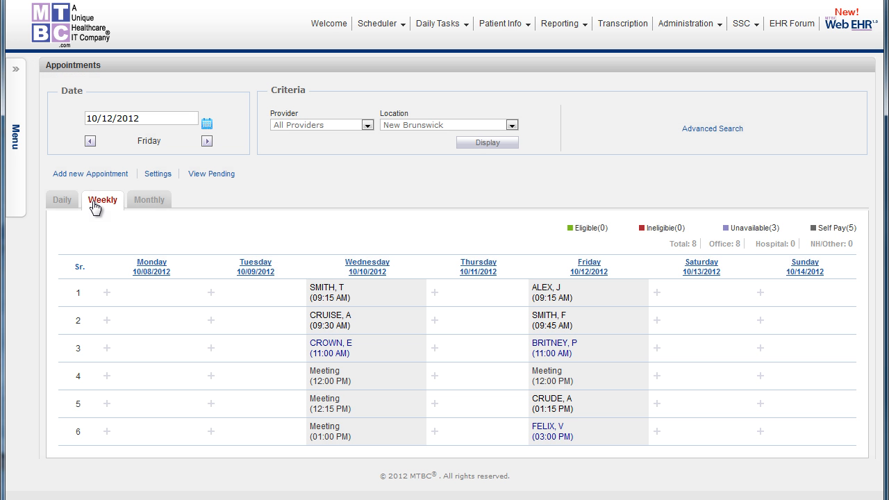
pyautogui.click(154, 201)
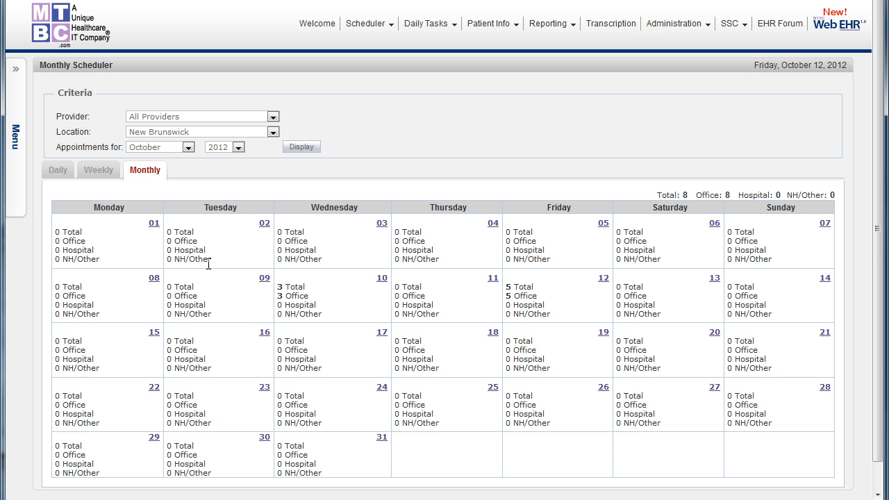
pyautogui.click(603, 278)
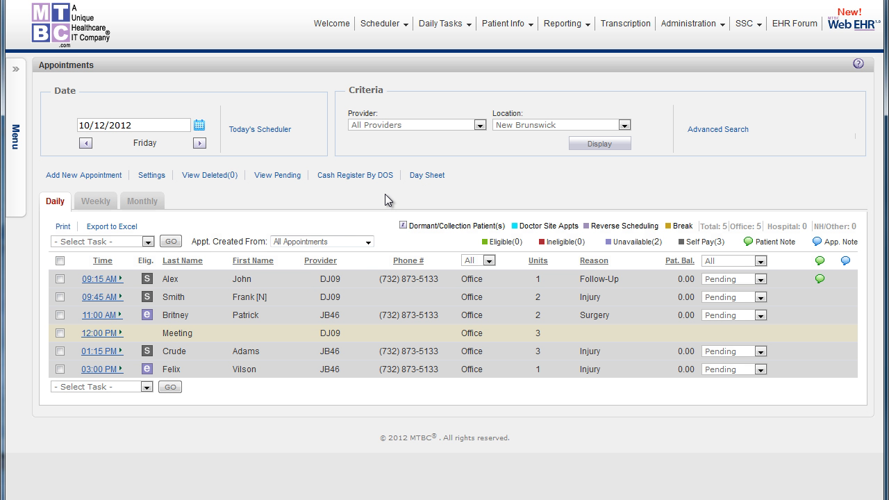
# Filter the daily schedule to the first listed provider at New Brunswick, and examine the time slots and the 09:15 AM patient note.
pyautogui.click(393, 125)
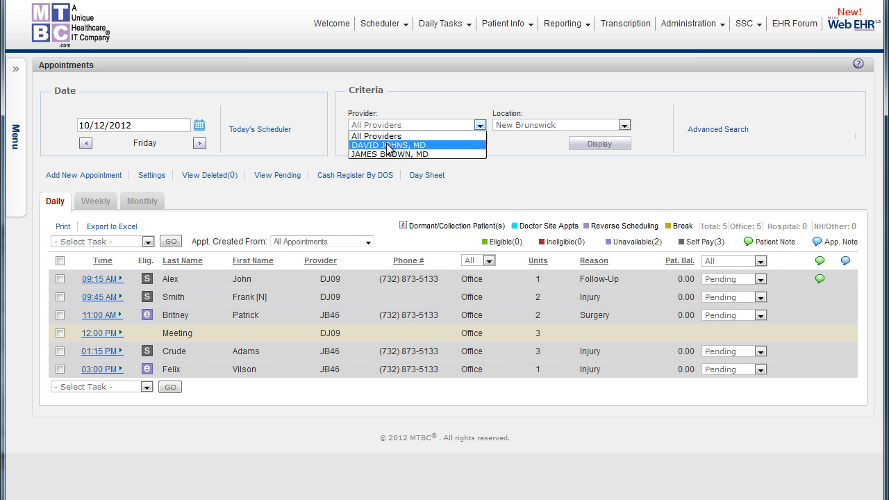
pyautogui.click(391, 145)
pyautogui.click(588, 145)
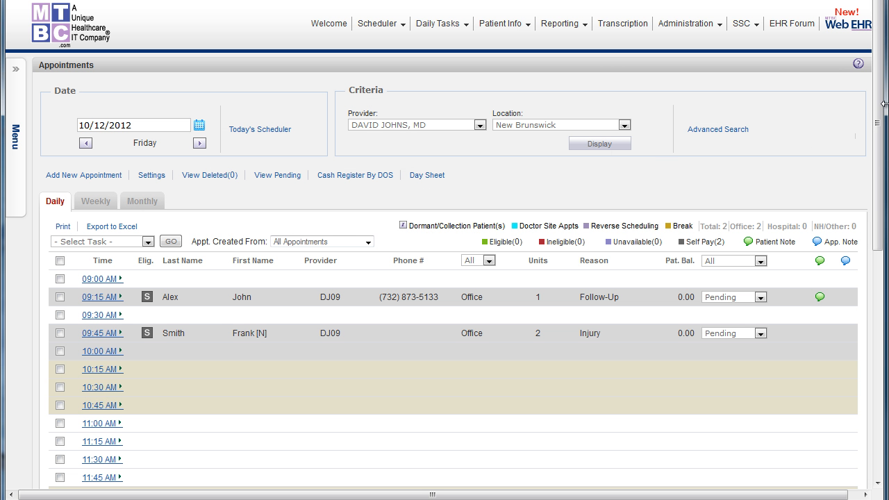
pyautogui.moveTo(884, 103); pyautogui.dragTo(885, 132)
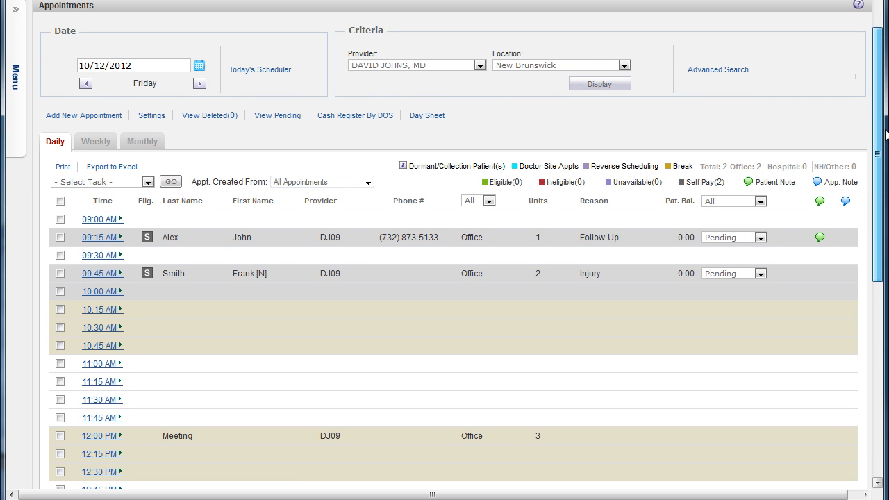
pyautogui.moveTo(821, 236)
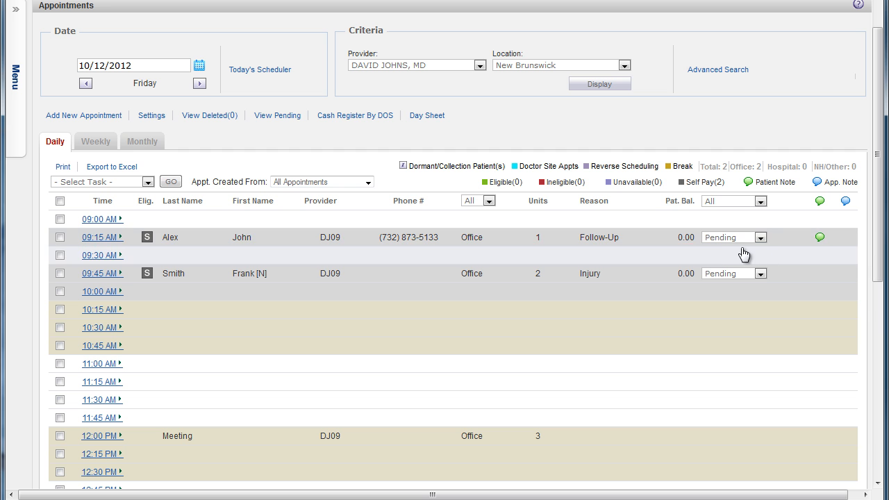
# Change the status of the 09:15 AM appointment to Completed and confirm the change.
pyautogui.click(761, 237)
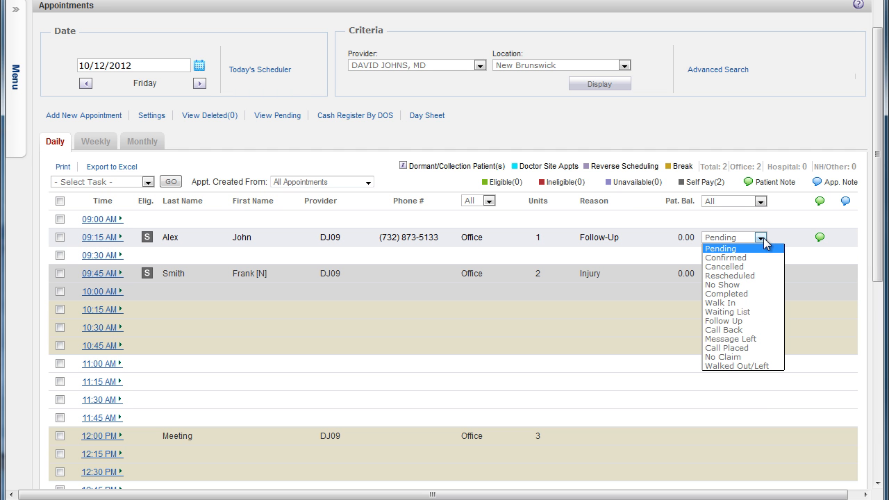
pyautogui.click(745, 294)
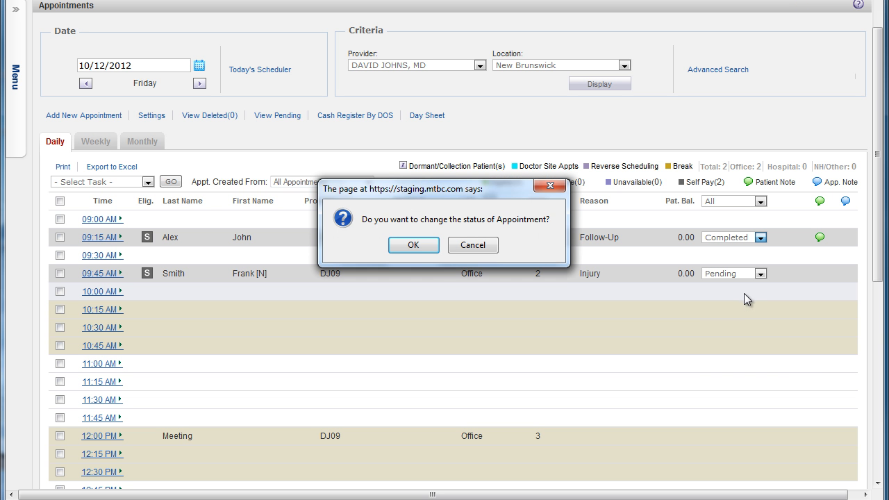
pyautogui.click(413, 246)
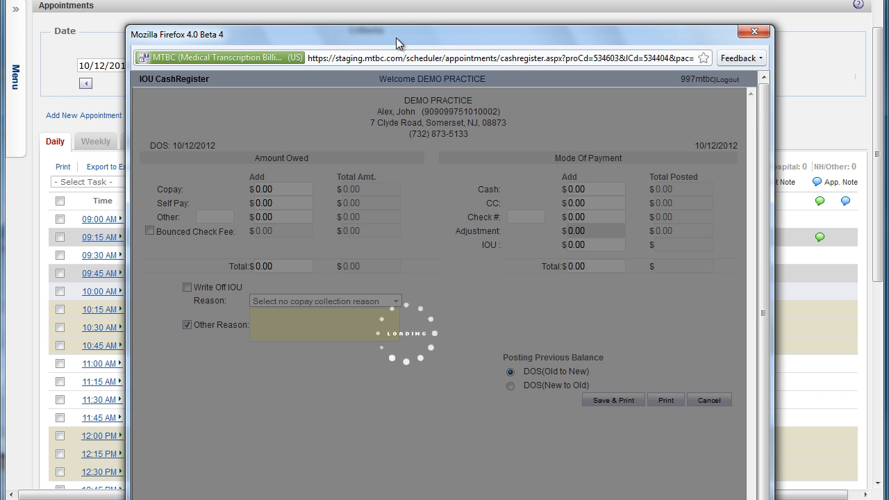
# Enter a copay of 20.00 under Amount Owed in the appointment's payment window.
pyautogui.moveTo(397, 38); pyautogui.dragTo(373, 0)
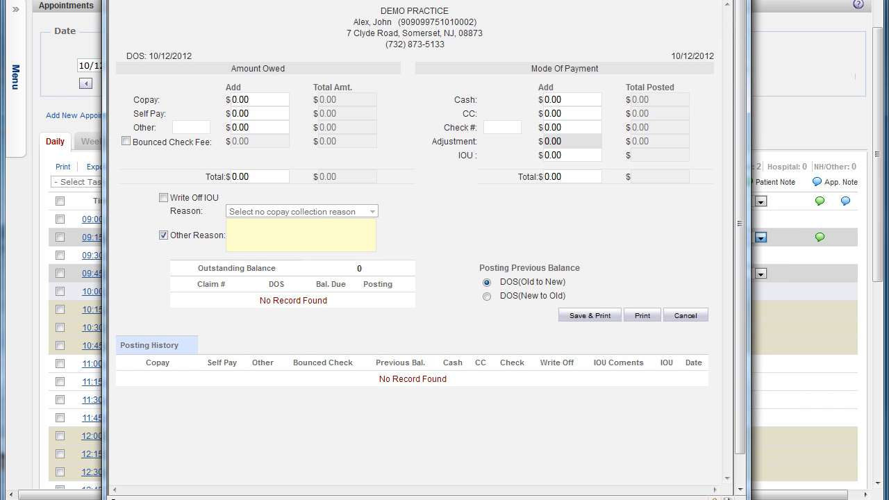
pyautogui.moveTo(252, 99); pyautogui.dragTo(216, 97)
pyautogui.write('20.00')
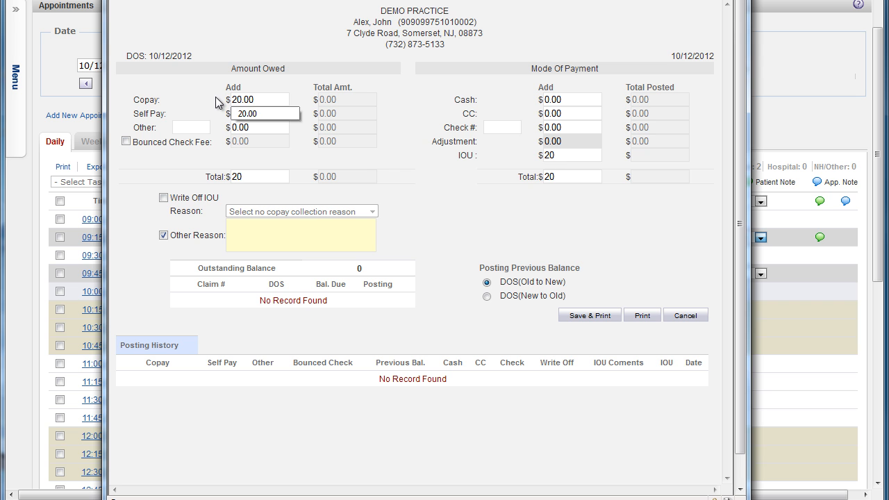
pyautogui.click(248, 114)
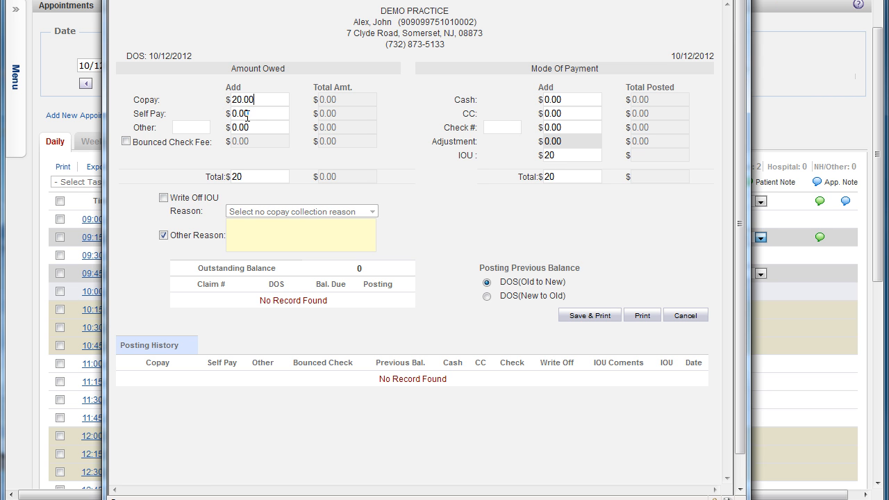
pyautogui.click(563, 101)
# Write off the IOU with the reason "No copay as per insurance plan" instead of another reason, and save and print the payment.
pyautogui.click(164, 197)
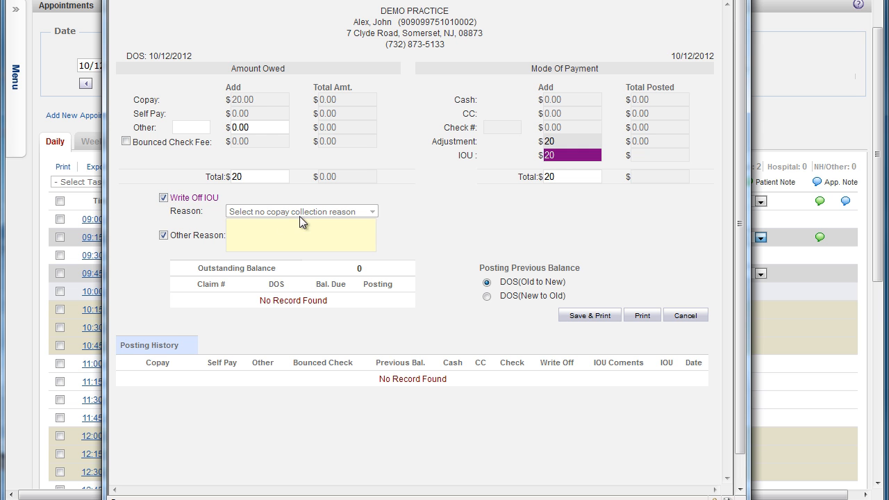
pyautogui.click(163, 235)
pyautogui.click(372, 212)
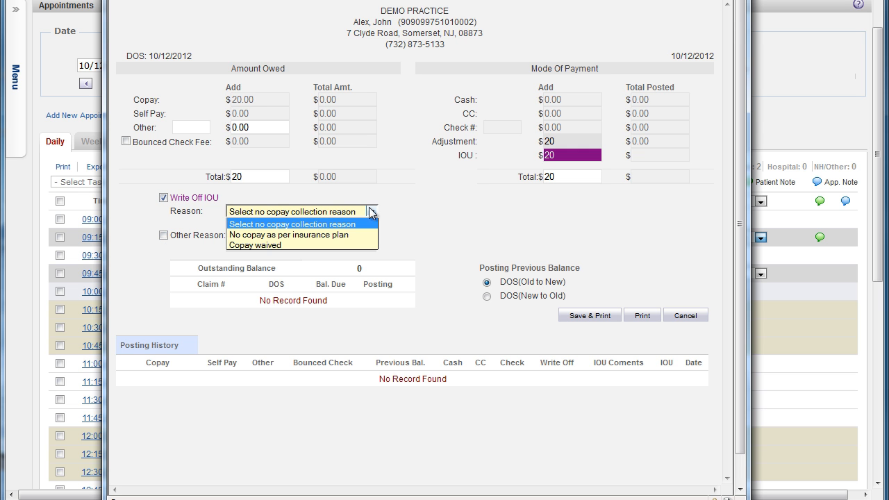
pyautogui.click(271, 235)
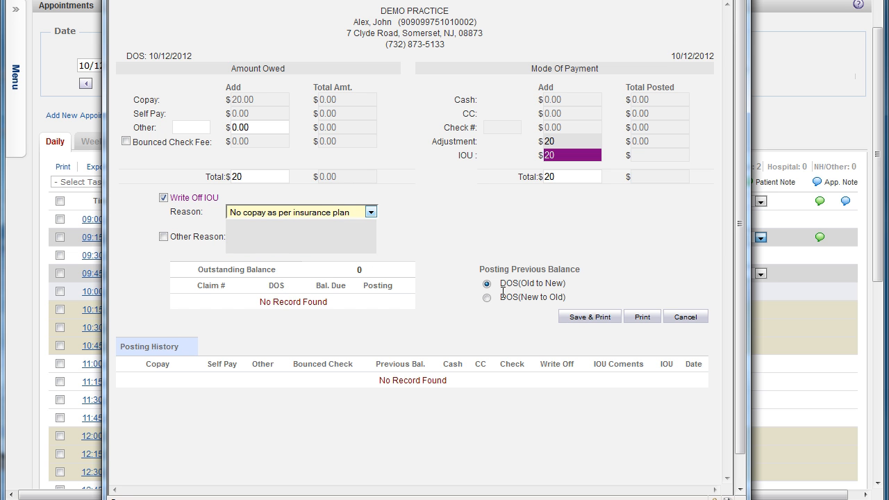
pyautogui.click(587, 318)
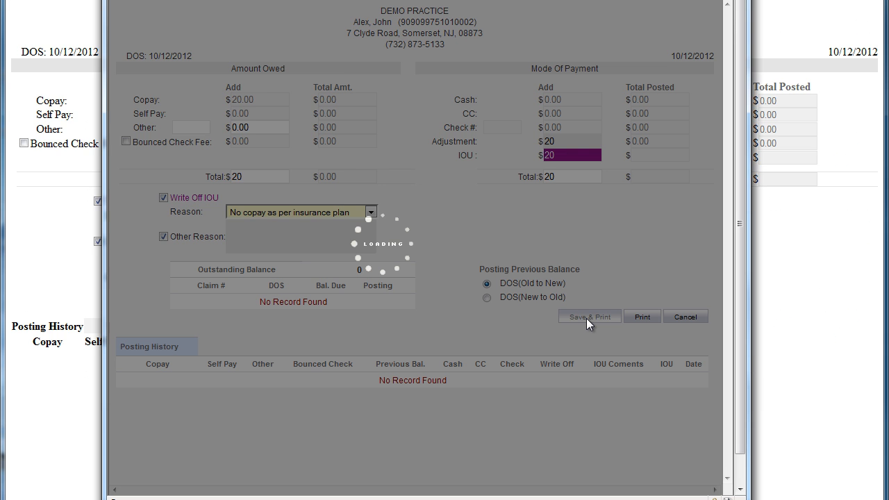
# Acknowledge the payment save, dismiss its print dialog and return to the appointments list.
pyautogui.click(424, 248)
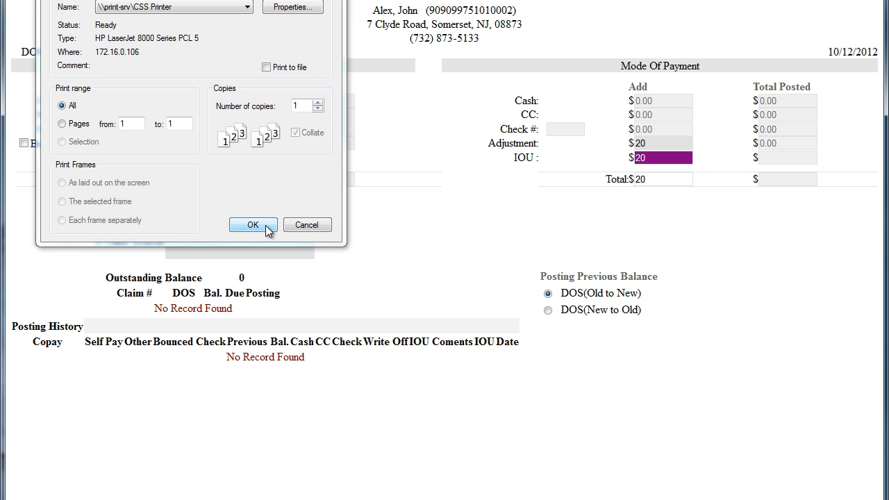
pyautogui.click(294, 225)
pyautogui.click(443, 245)
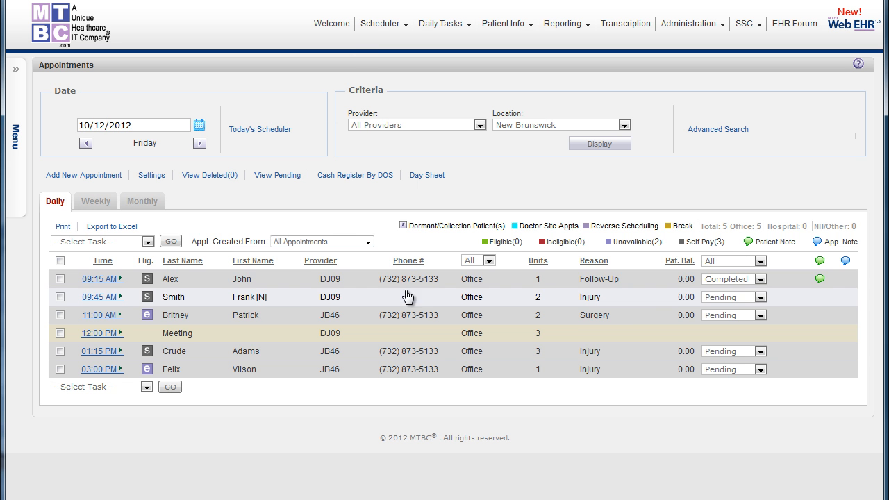
# Check the patient details of the 09:15 AM appointment and open that patient's chart summary.
pyautogui.moveTo(288, 283)
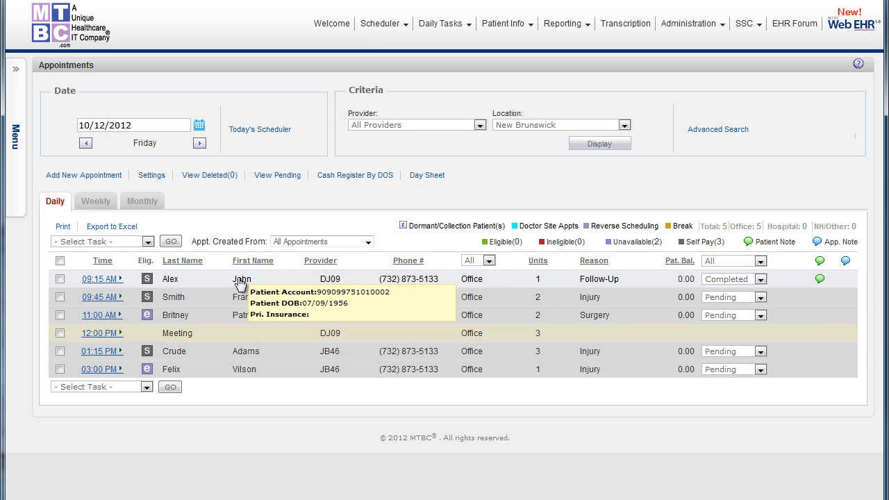
pyautogui.click(125, 279)
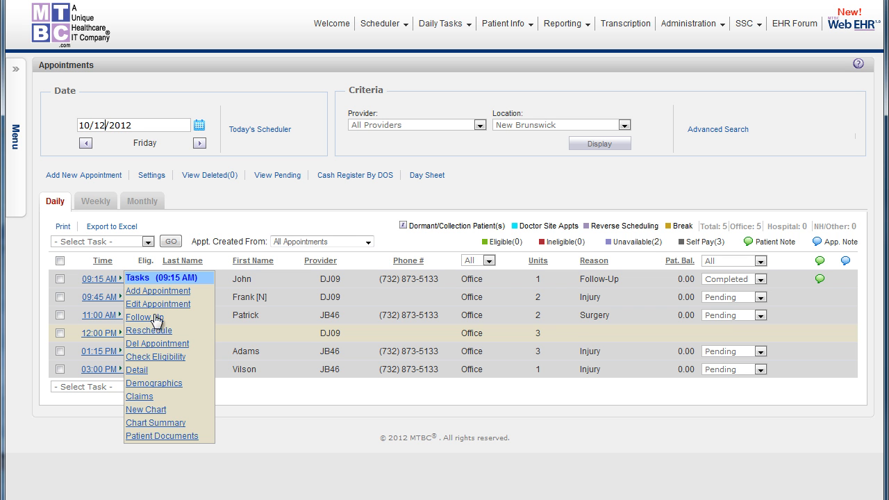
pyautogui.click(155, 425)
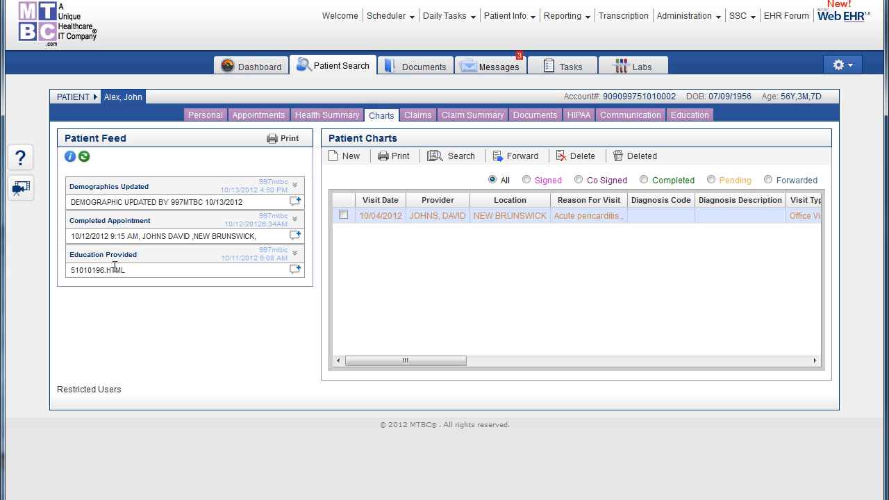
# Open and cancel a comment on the Demographics Updated feed entry, and view the restricted users.
pyautogui.click(293, 202)
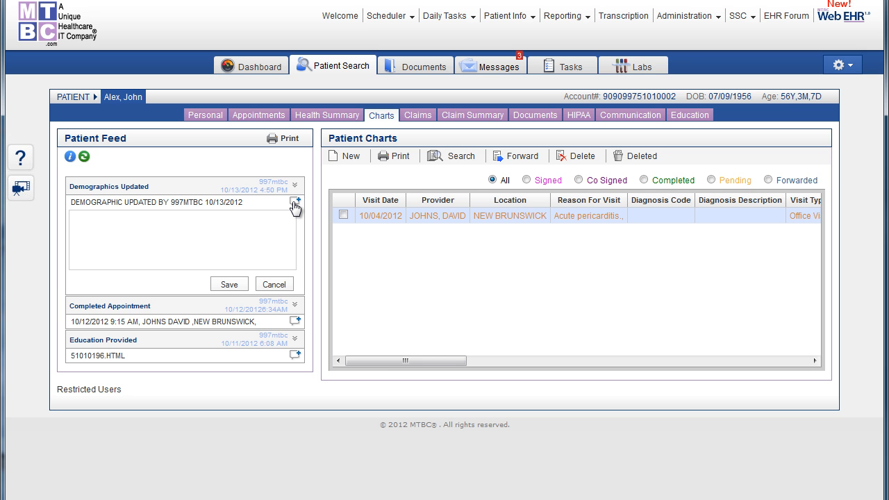
pyautogui.click(274, 285)
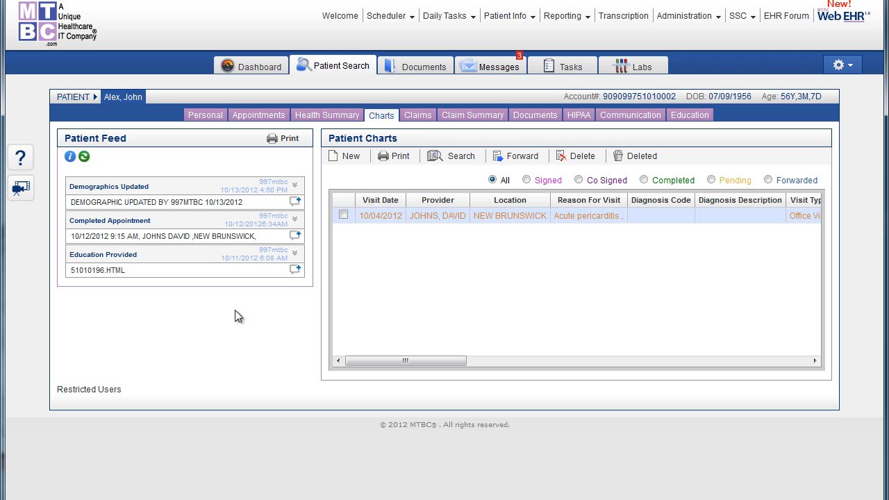
pyautogui.click(89, 393)
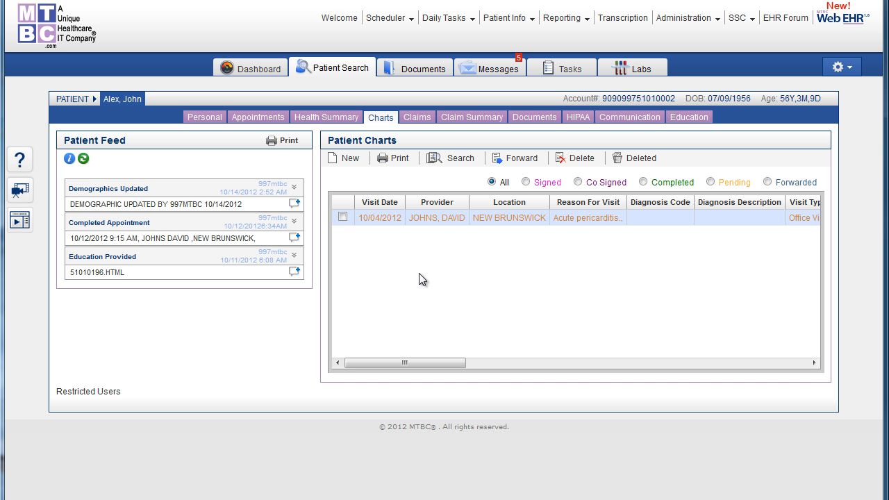
# Select the 10/04/2012 chart, examine the chart search page's status filter, and return to the patient's charts.
pyautogui.click(341, 217)
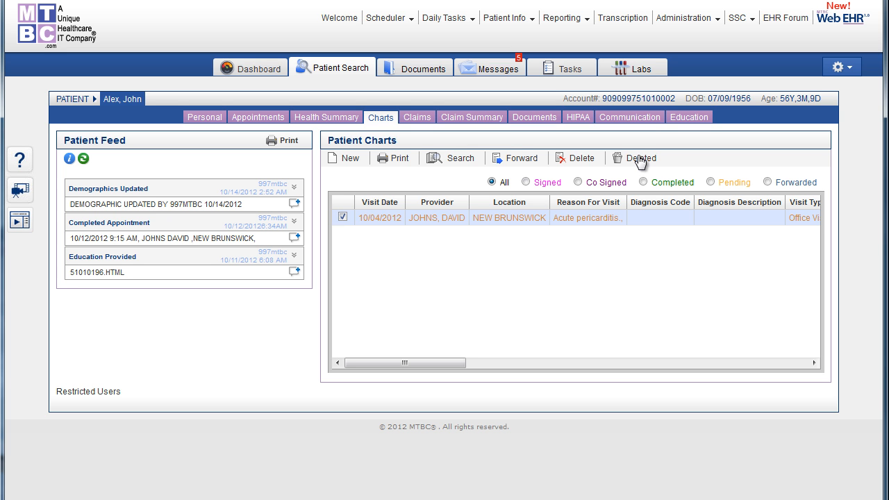
pyautogui.click(459, 159)
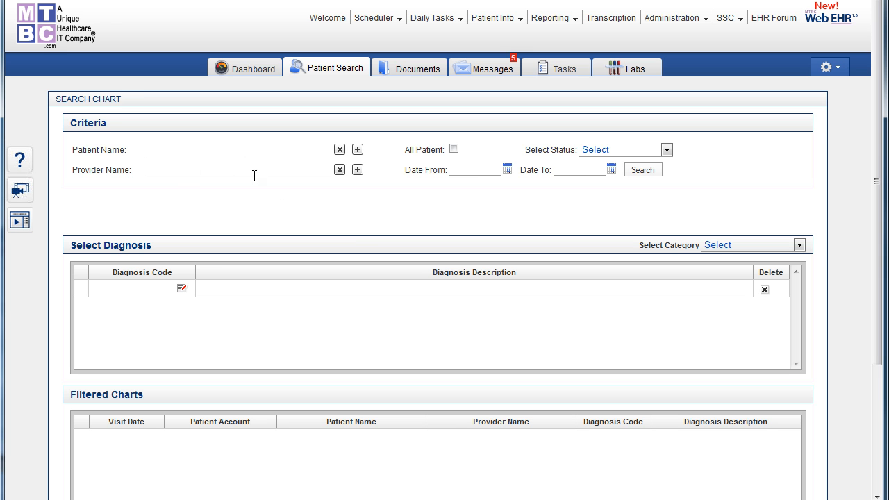
pyautogui.click(666, 151)
pyautogui.click(667, 152)
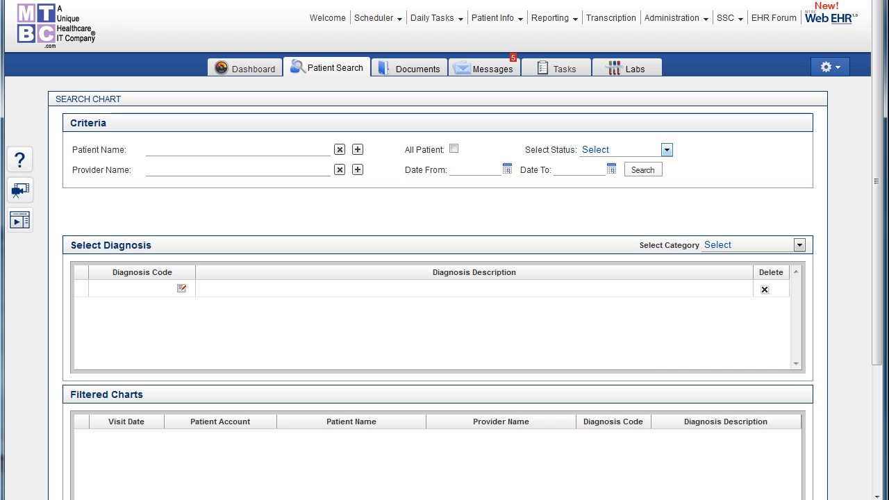
pyautogui.hotkey('alt', 'Left')
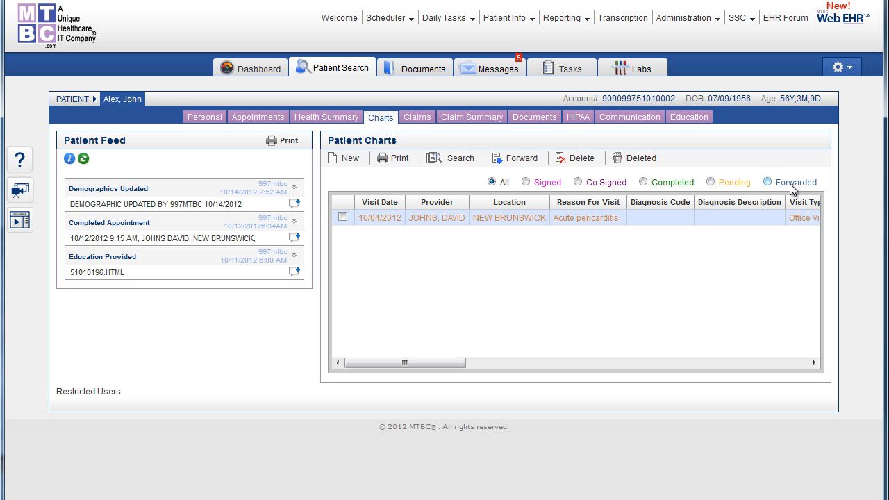
# Create a new chart for the patient, collapse its History of Presenting Illness section and set the date to 10/16/2012.
pyautogui.click(347, 164)
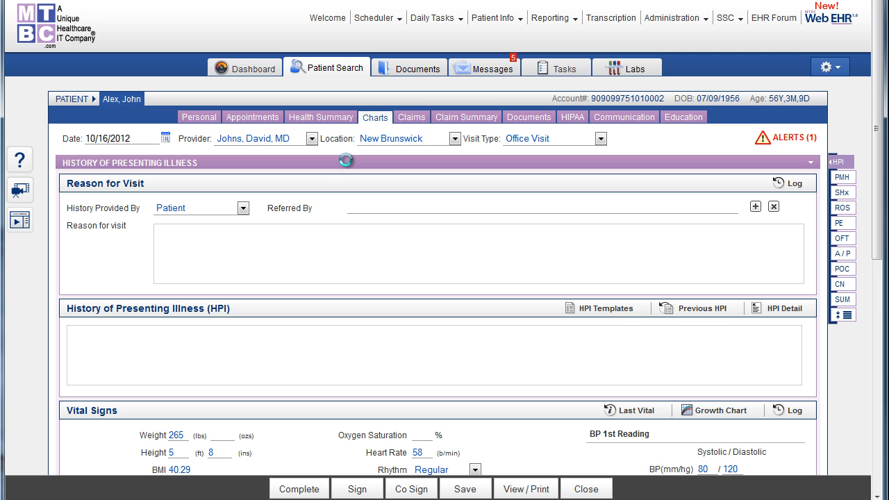
pyautogui.click(347, 164)
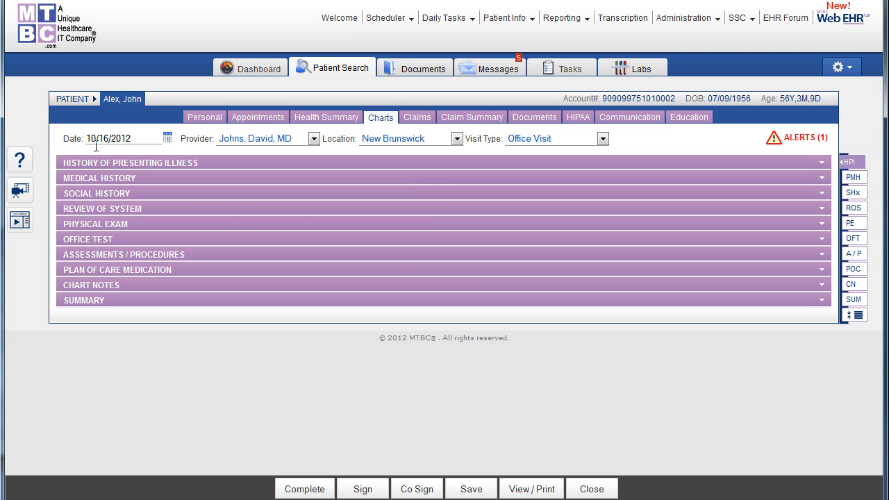
pyautogui.click(169, 141)
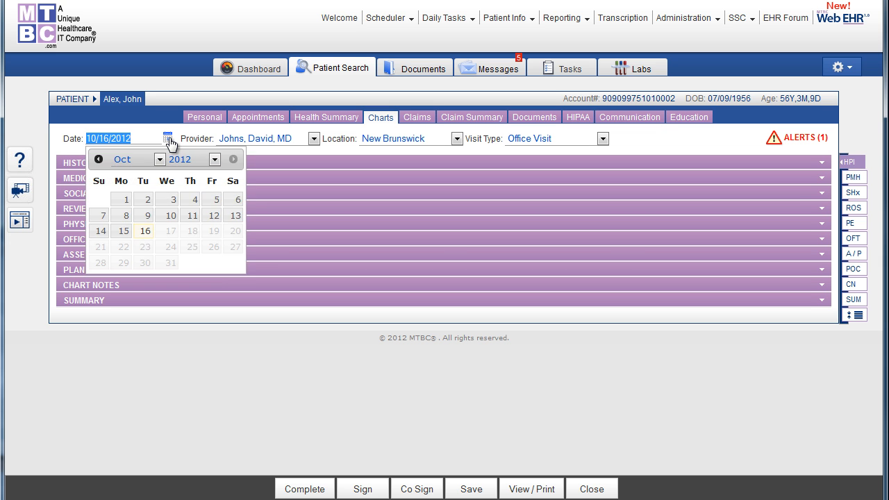
pyautogui.click(145, 233)
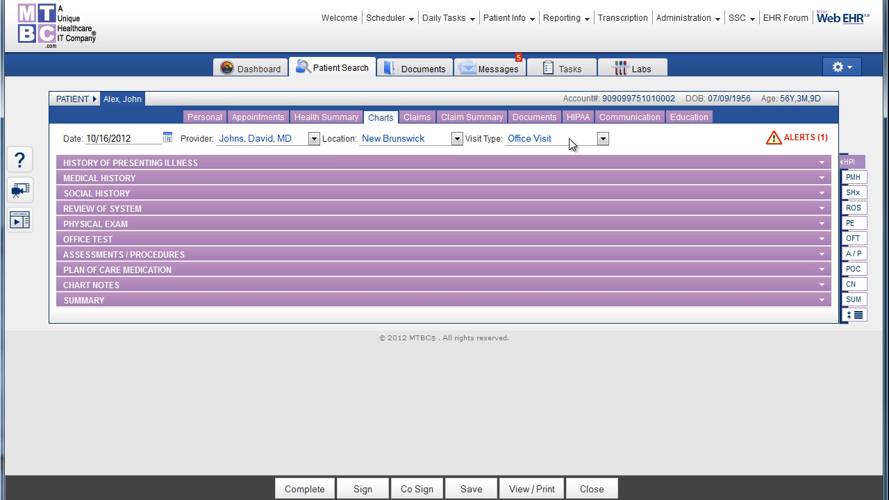
# Check the chart's available visit types, and view and close the patient's alert list.
pyautogui.click(601, 138)
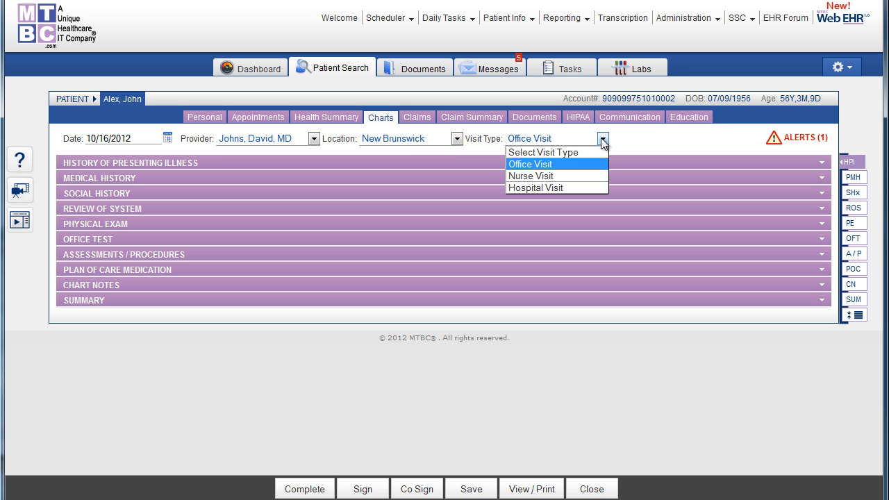
pyautogui.click(602, 139)
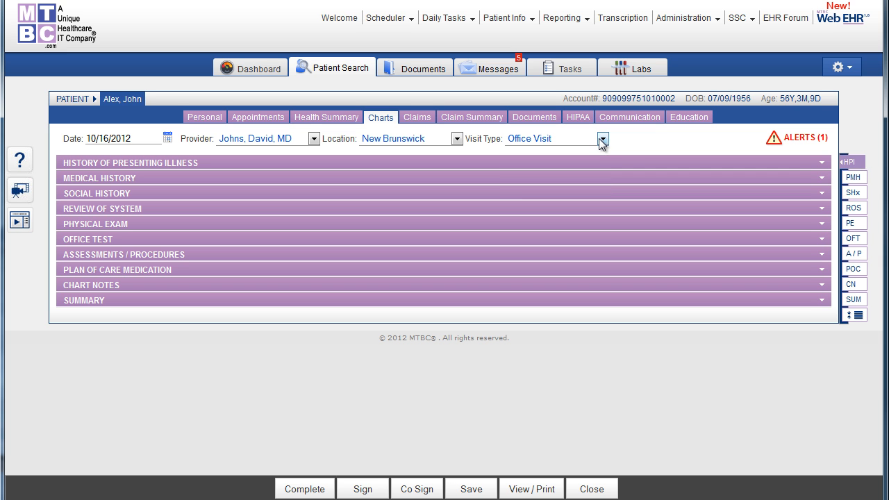
pyautogui.click(773, 141)
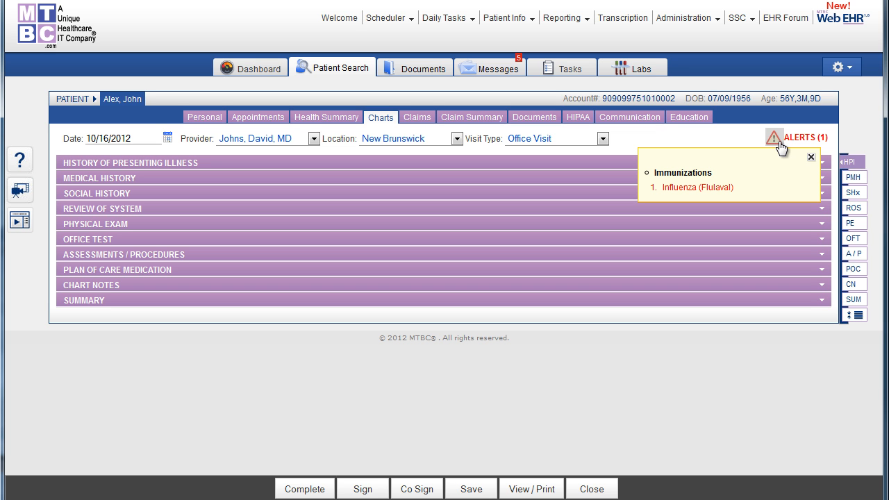
pyautogui.click(811, 157)
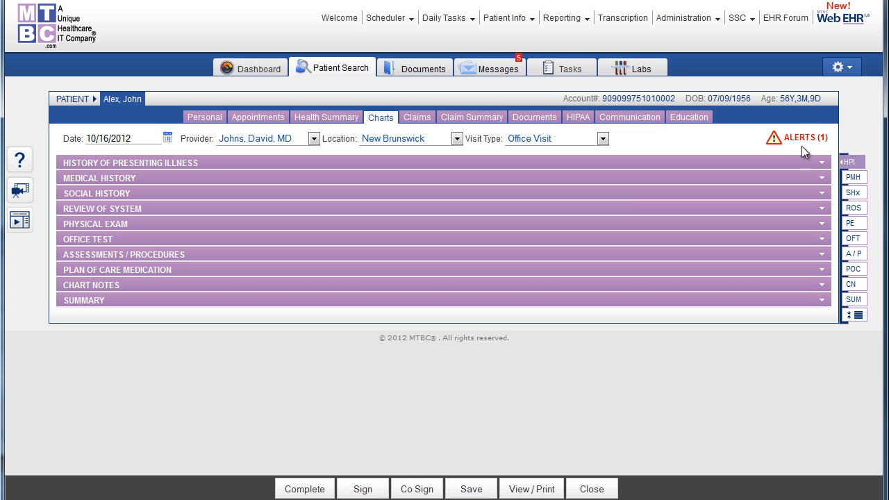
# Open the Disease Management Guideline setup in the EHR settings.
pyautogui.click(844, 70)
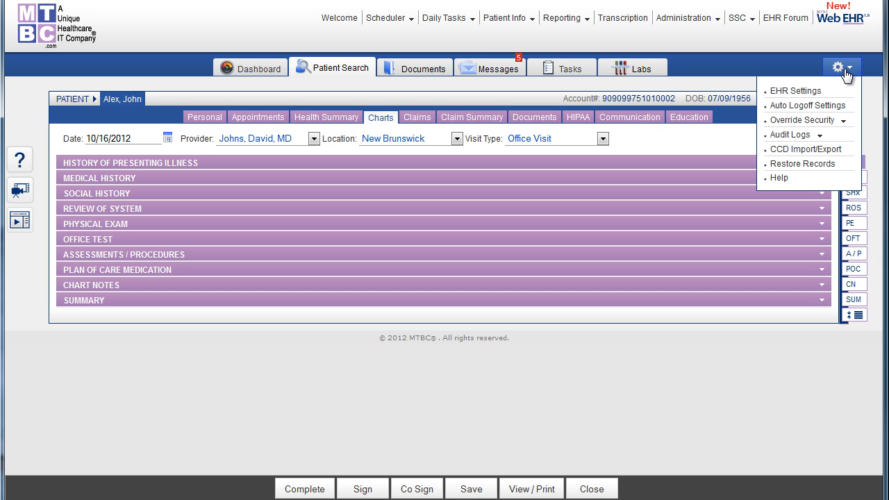
pyautogui.click(797, 98)
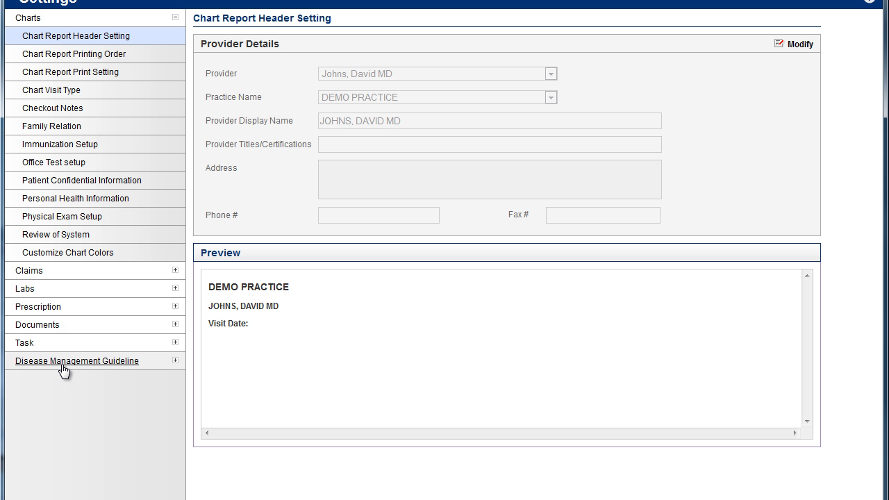
pyautogui.click(77, 368)
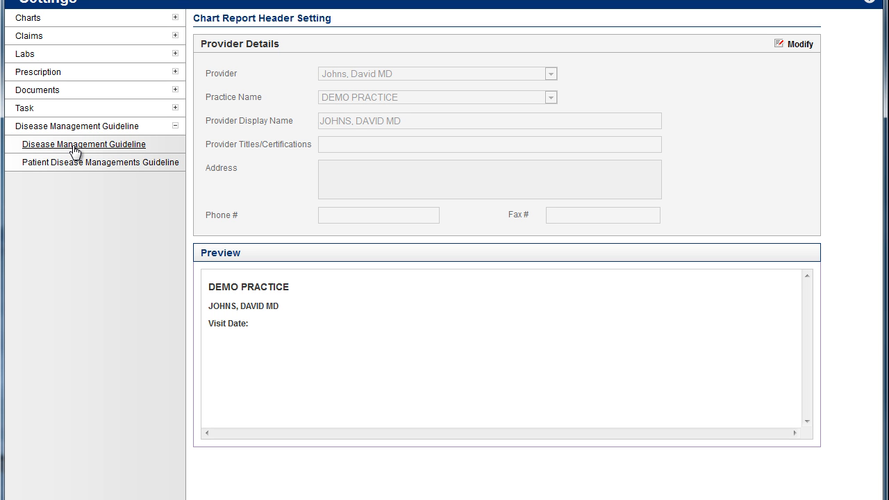
pyautogui.click(74, 147)
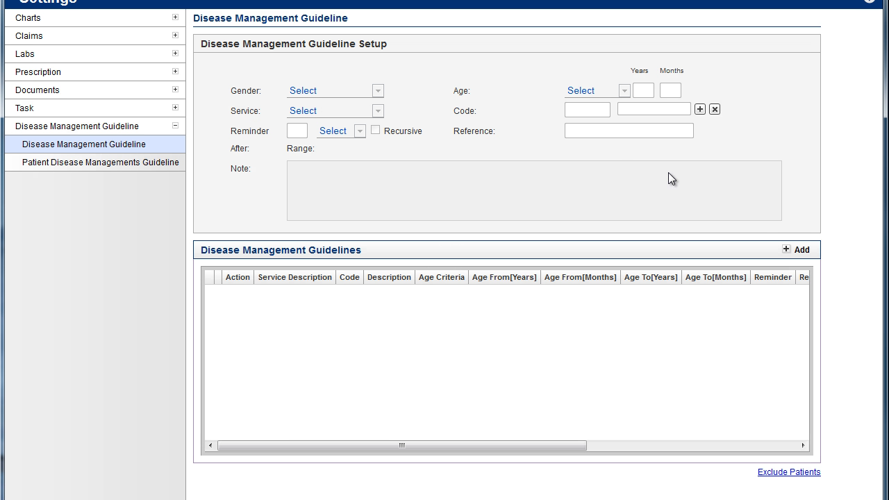
# Start a new disease management guideline, examine its gender choices, and cancel it without saving.
pyautogui.click(802, 251)
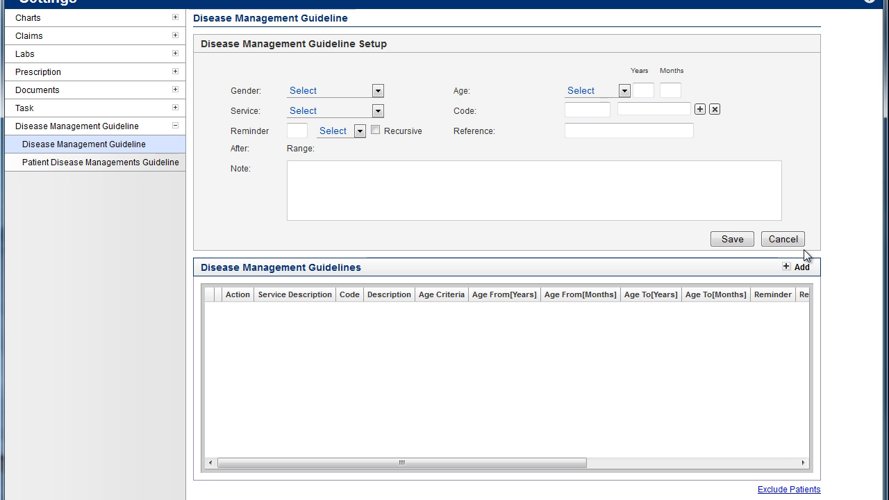
pyautogui.click(377, 91)
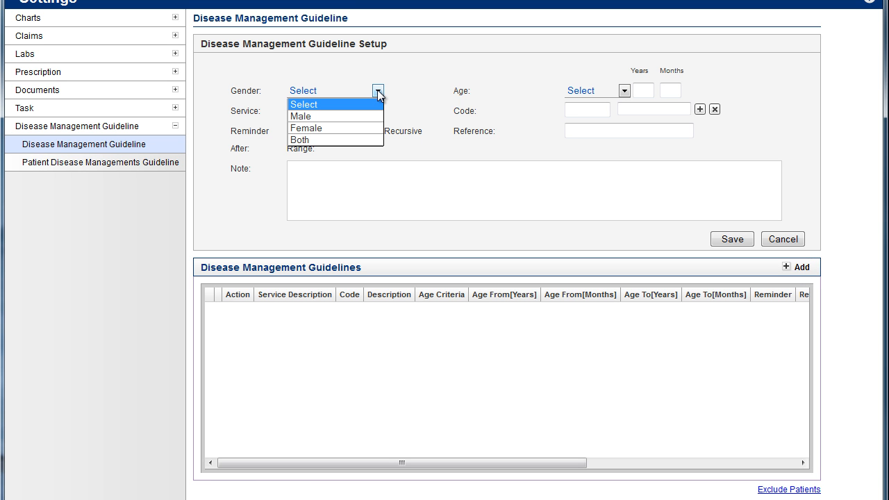
pyautogui.click(378, 93)
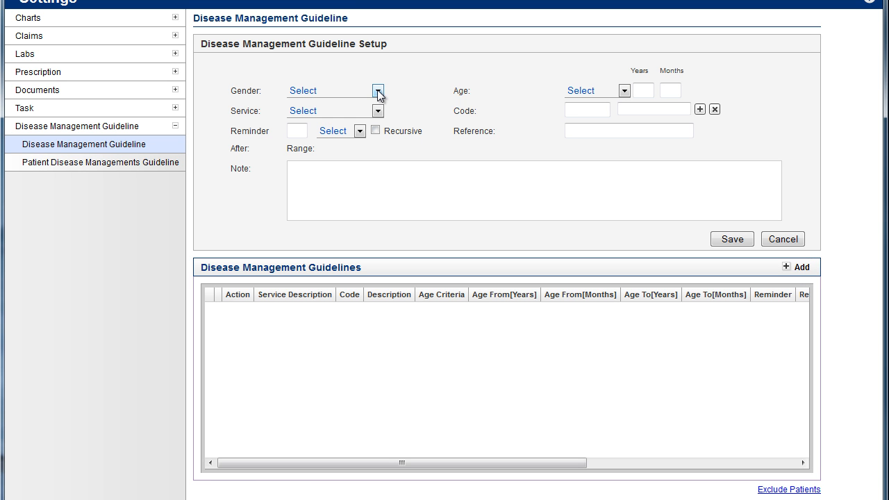
pyautogui.click(378, 93)
pyautogui.click(378, 93)
pyautogui.click(777, 239)
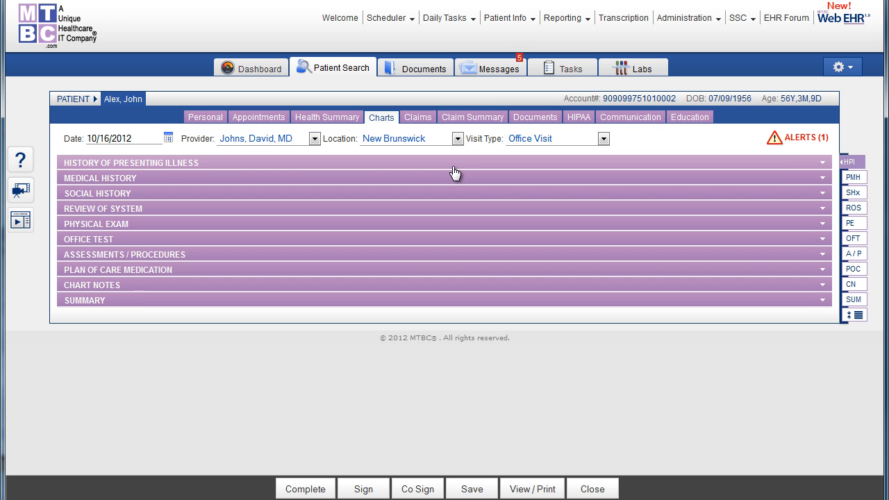
# Expand the chart's History of Presenting Illness section and examine its reason for visit, HPI and vital signs areas.
pyautogui.click(155, 169)
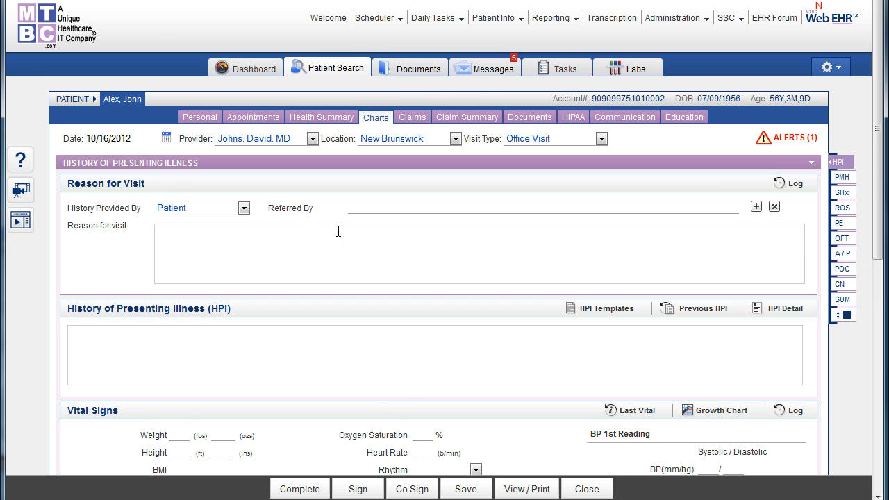
pyautogui.scroll(-2, 338, 231)
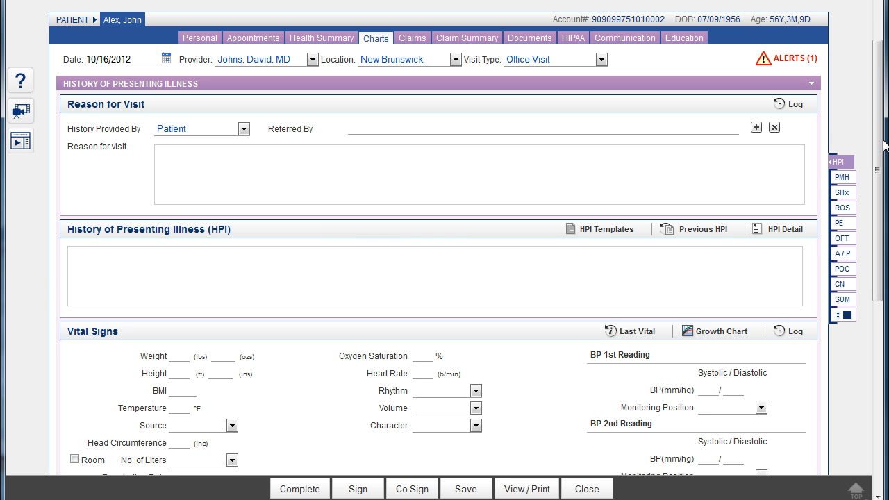
pyautogui.moveTo(883, 145); pyautogui.dragTo(884, 175)
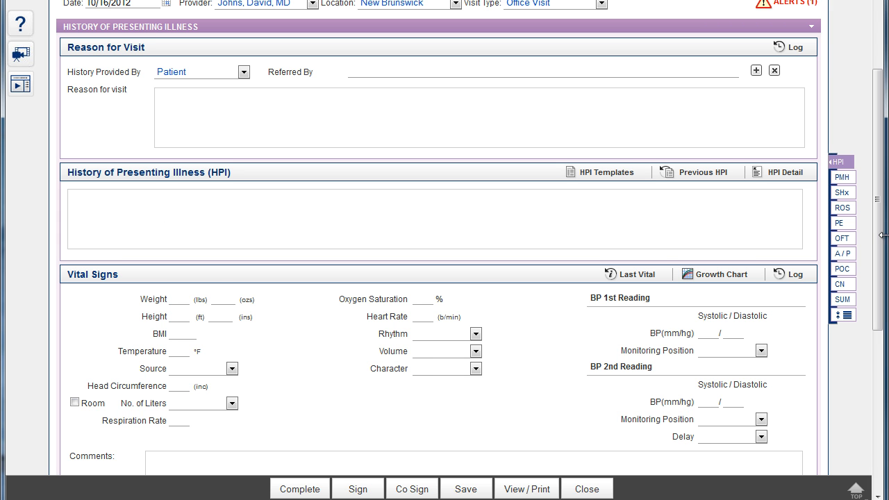
pyautogui.moveTo(879, 253); pyautogui.dragTo(875, 227)
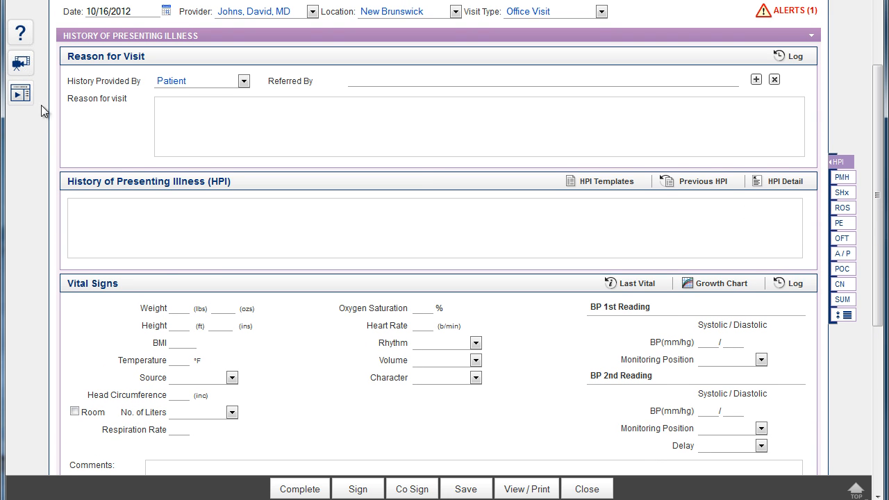
# Check the History Provided By choices, and set Referred By to the first physician found by searching the physician's last name.
pyautogui.click(244, 82)
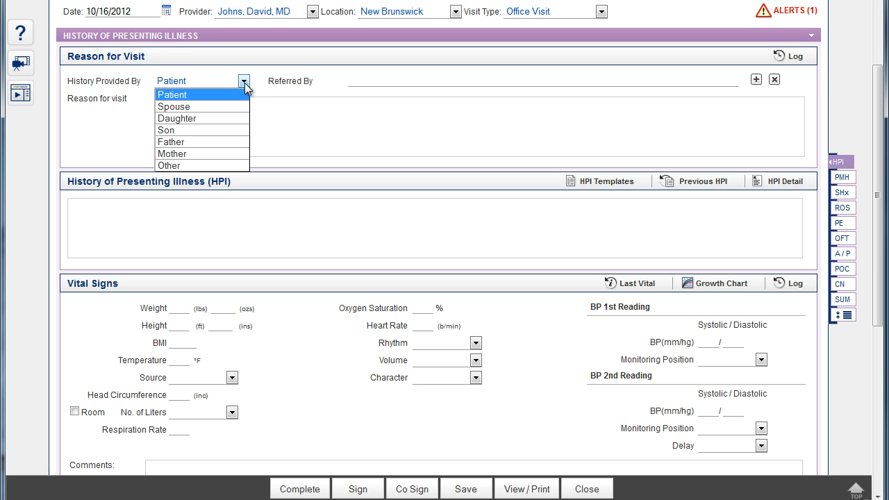
pyautogui.click(246, 84)
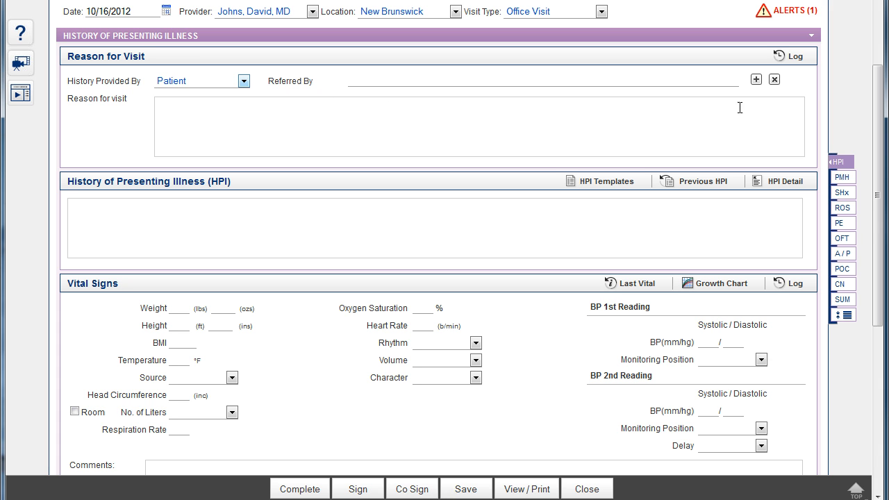
pyautogui.click(755, 79)
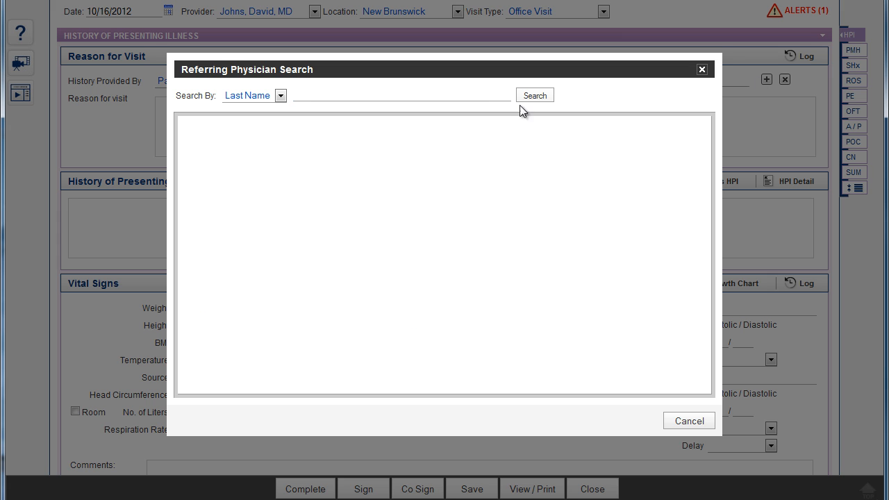
pyautogui.click(281, 96)
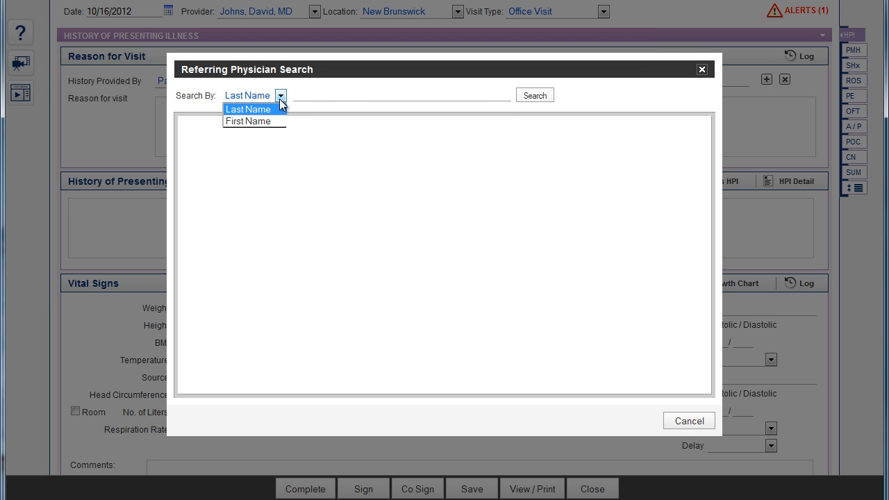
pyautogui.click(298, 99)
pyautogui.write('smith')
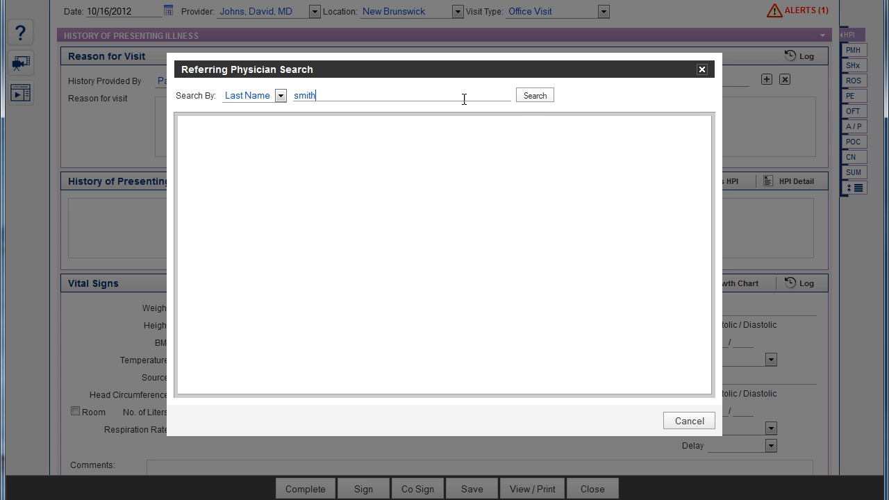
pyautogui.click(529, 101)
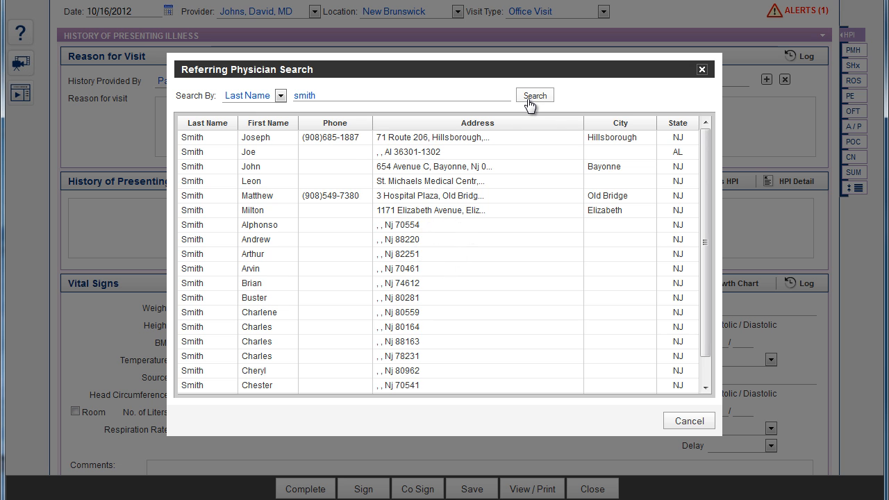
pyautogui.doubleClick(348, 143)
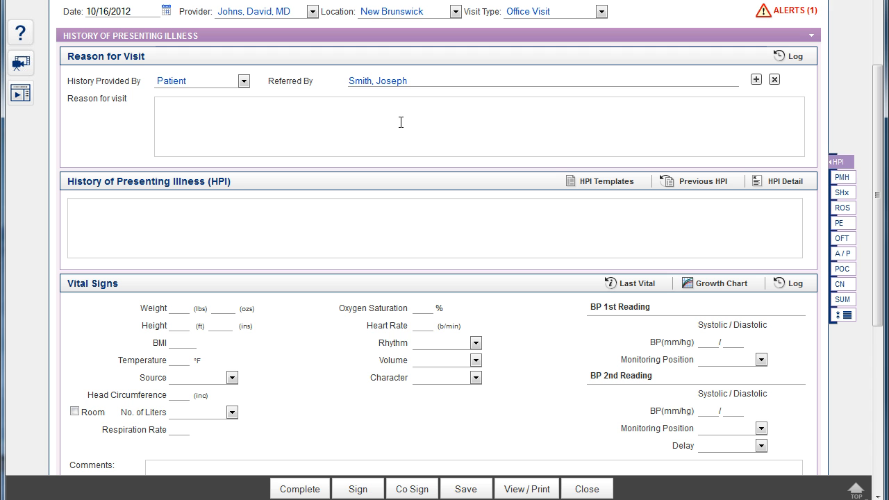
# Open the EHR Settings from the patient's chart.
pyautogui.scroll(3, 401, 122)
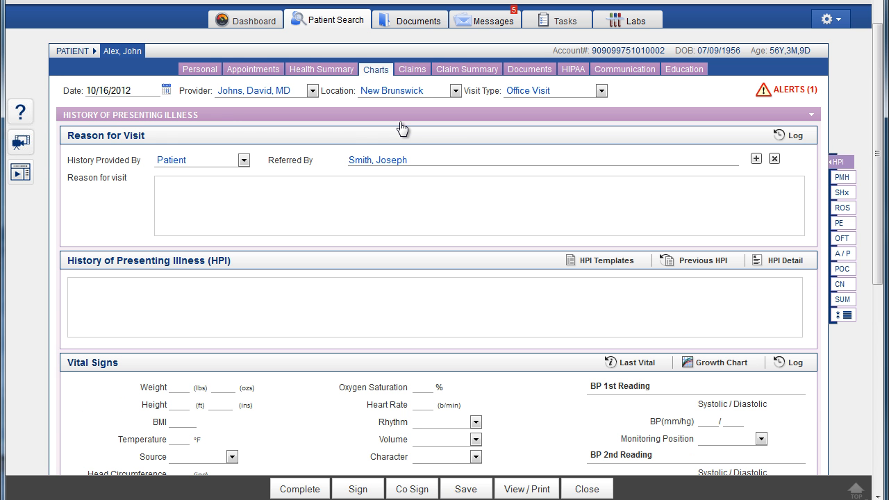
pyautogui.scroll(2, 401, 129)
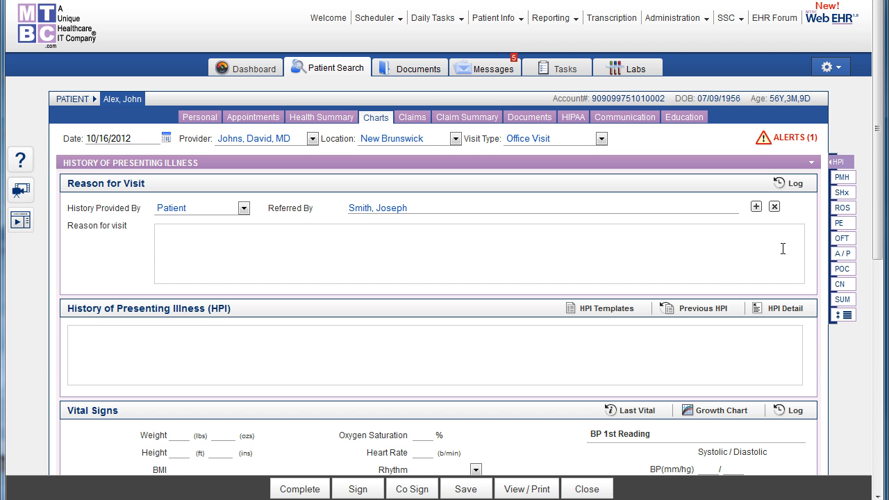
pyautogui.click(836, 70)
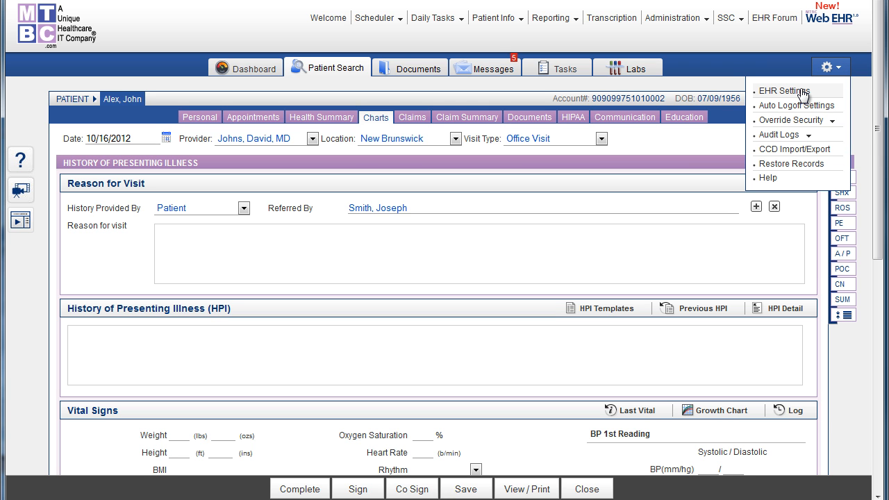
pyautogui.click(804, 92)
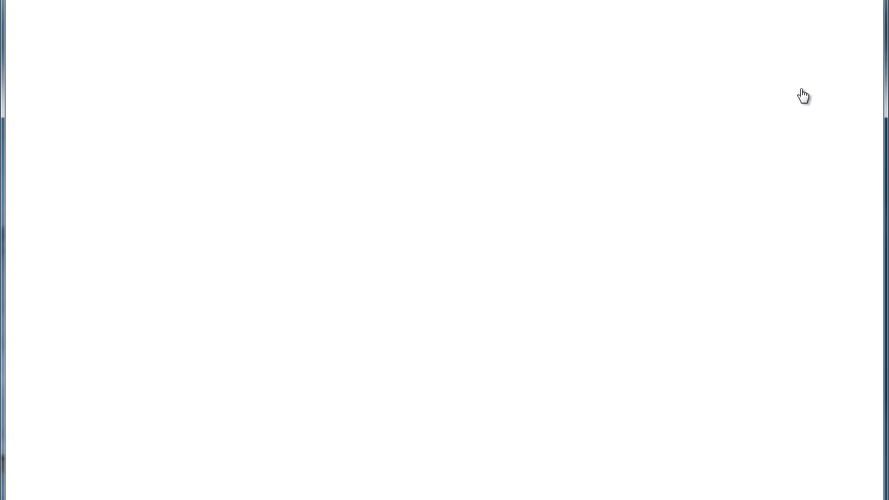